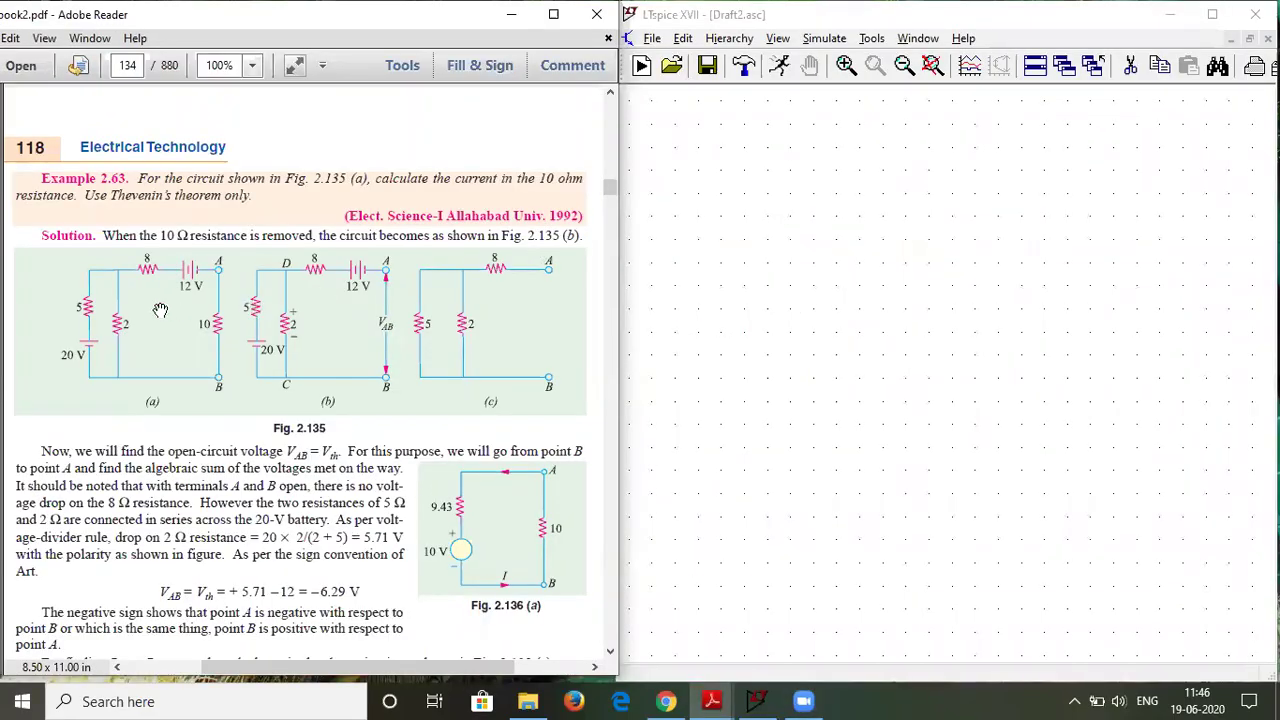
Step: Examine the Example 2.63 problem and its circuit diagrams in Fig. 2.135 of the textbook PDF at 150% zoom
{"action": "left_click_drag", "start_coordinate": [203, 374], "coordinate": [201, 364]}
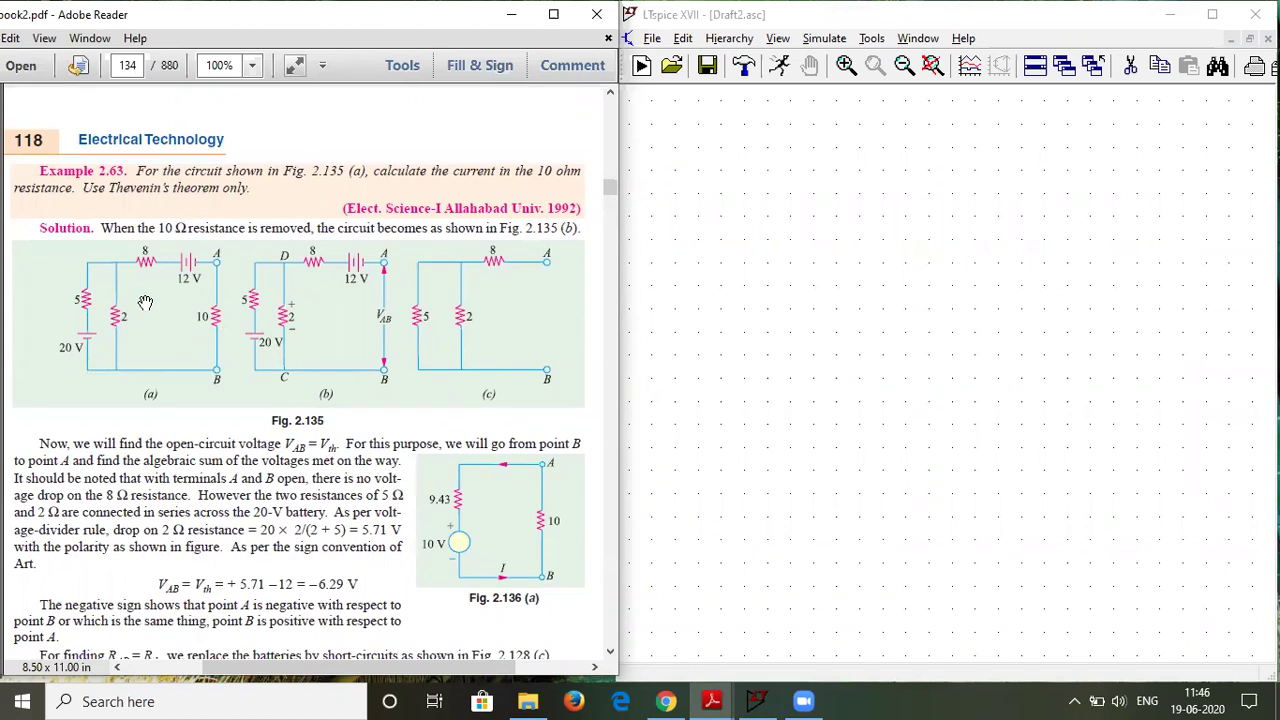
{"action": "key", "text": "ctrl+equal"}
{"action": "key", "text": "ctrl+equal"}
{"action": "left_click_drag", "start_coordinate": [250, 447], "coordinate": [297, 409]}
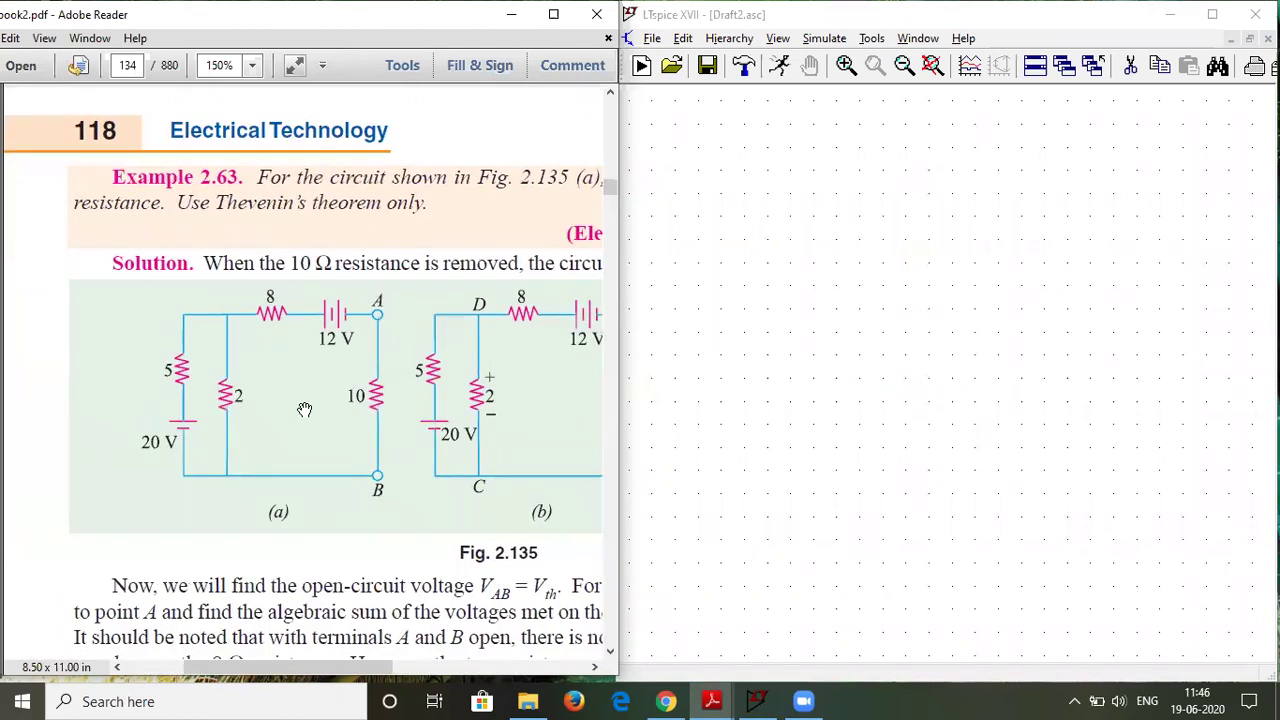
{"action": "left_click_drag", "start_coordinate": [515, 305], "coordinate": [228, 405]}
{"action": "left_click_drag", "start_coordinate": [568, 398], "coordinate": [646, 257]}
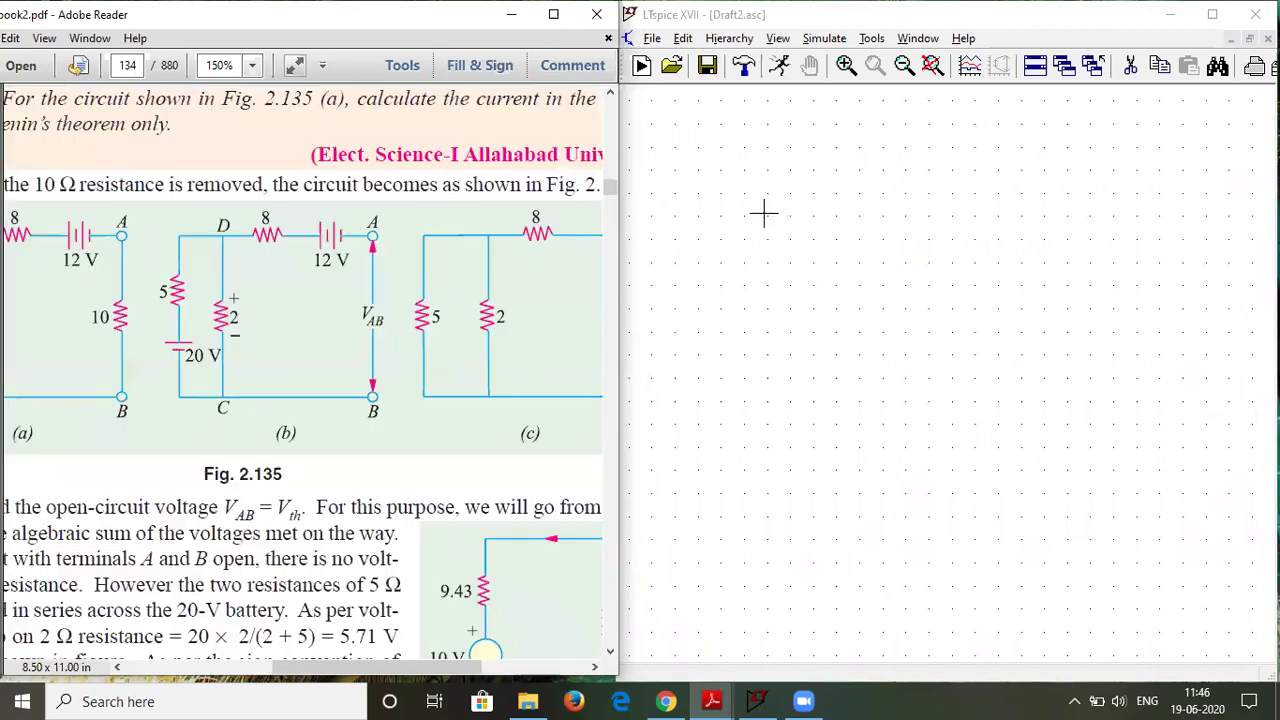
{"action": "left_click_drag", "start_coordinate": [317, 346], "coordinate": [532, 344]}
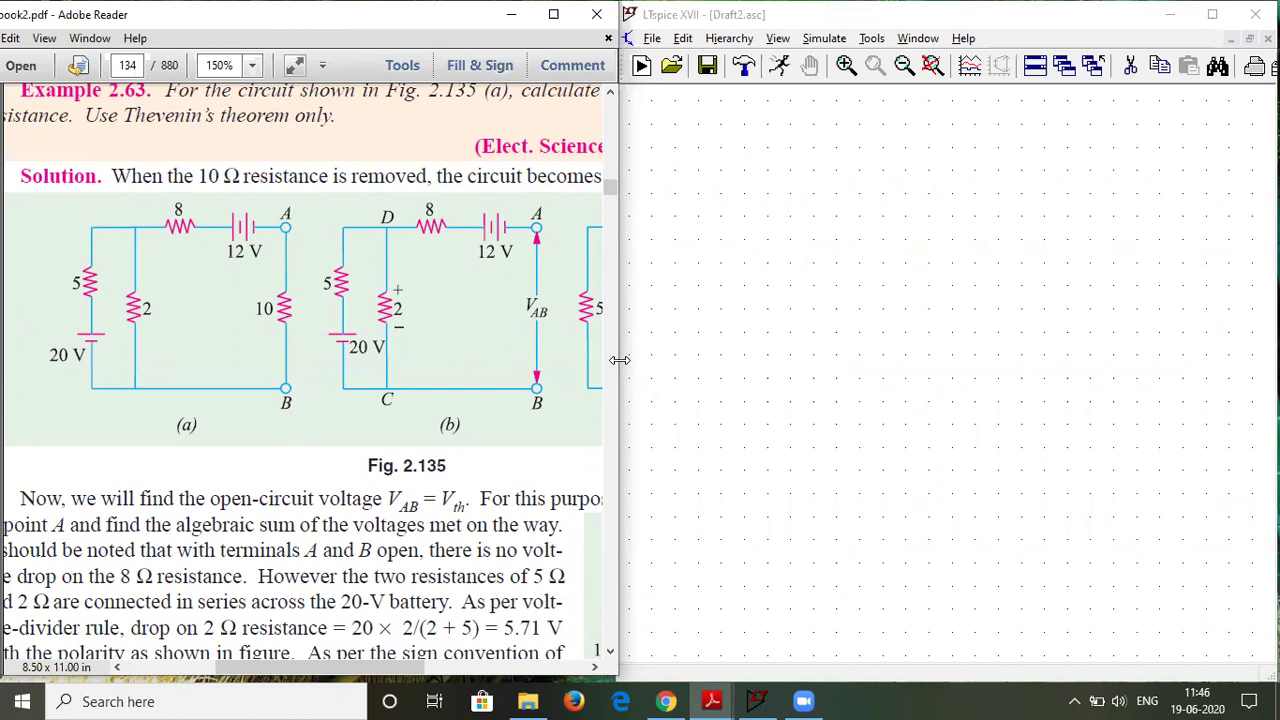
Step: Narrow the PDF window to show just Fig. 2.135 (a) and widen the schematic window into the freed space
{"action": "left_click_drag", "start_coordinate": [620, 360], "coordinate": [366, 300]}
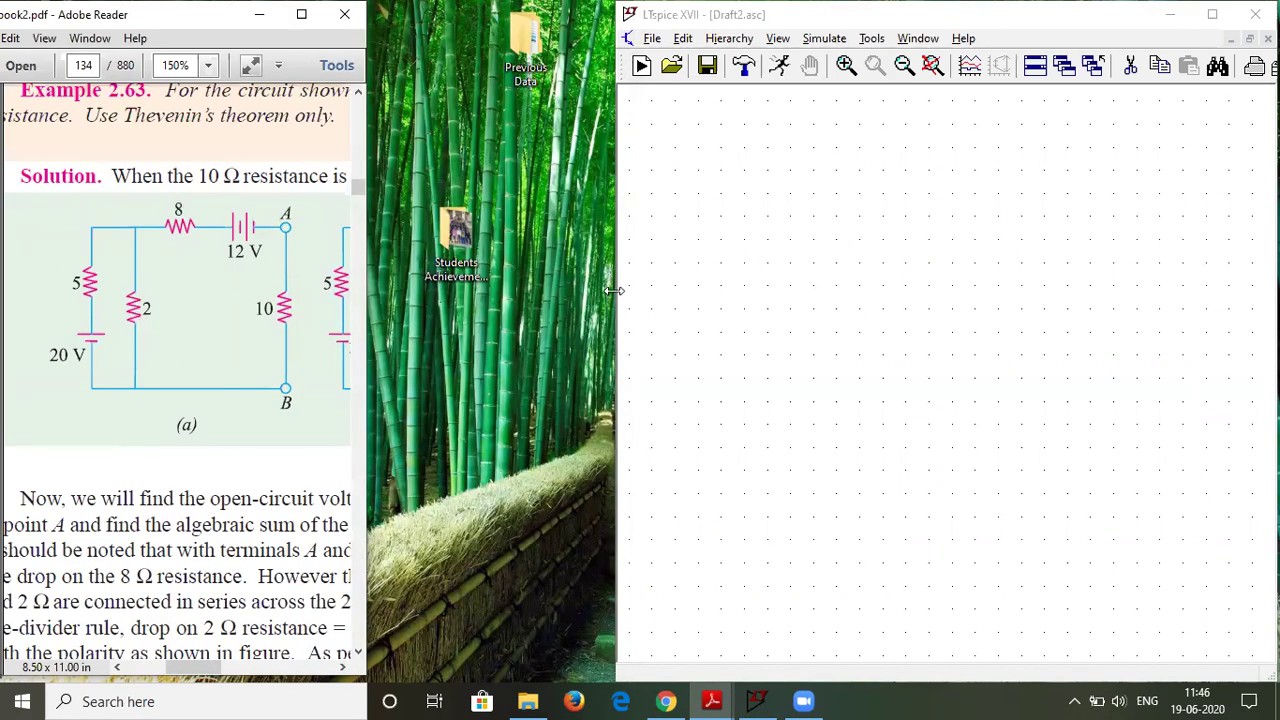
{"action": "left_click_drag", "start_coordinate": [613, 290], "coordinate": [370, 390]}
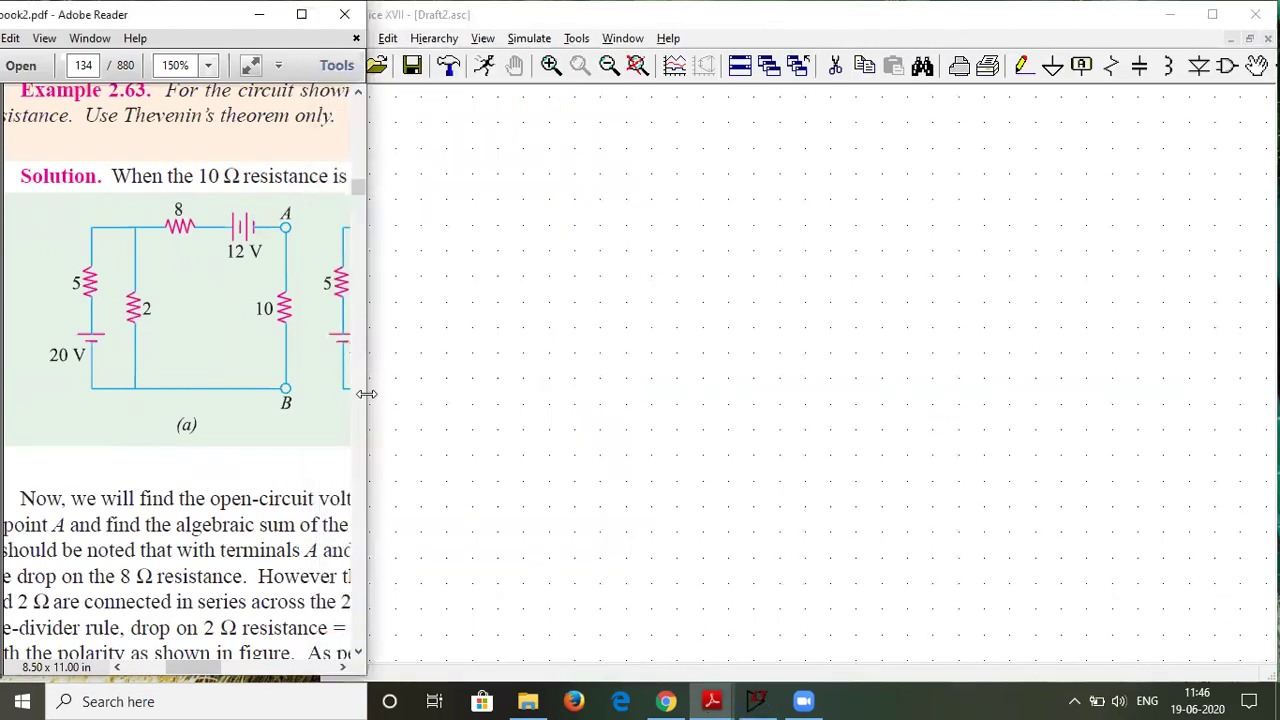
{"action": "left_click_drag", "start_coordinate": [366, 394], "coordinate": [320, 391]}
{"action": "scroll", "coordinate": [134, 318], "scroll_direction": "down", "scroll_amount": 1, "text": "ctrl"}
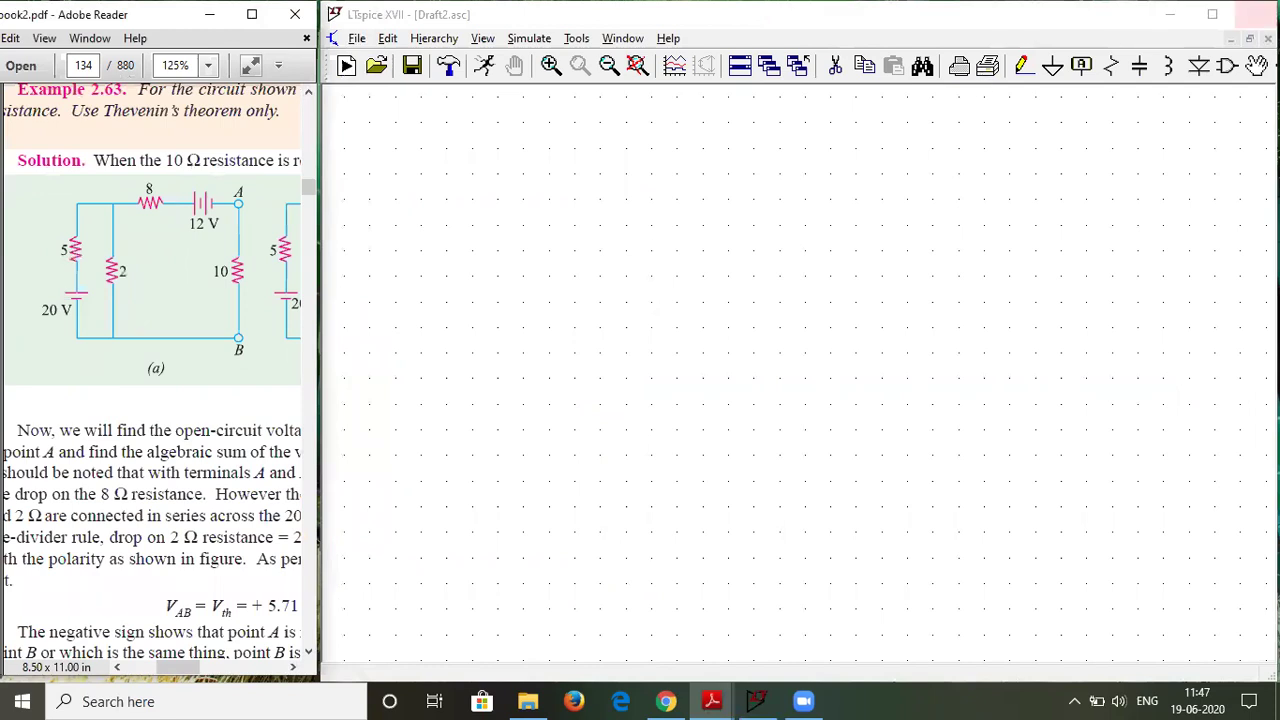
Step: Place two vertical resistors on the blank schematic, the second one to the upper left of the first
{"action": "left_click", "coordinate": [1111, 66]}
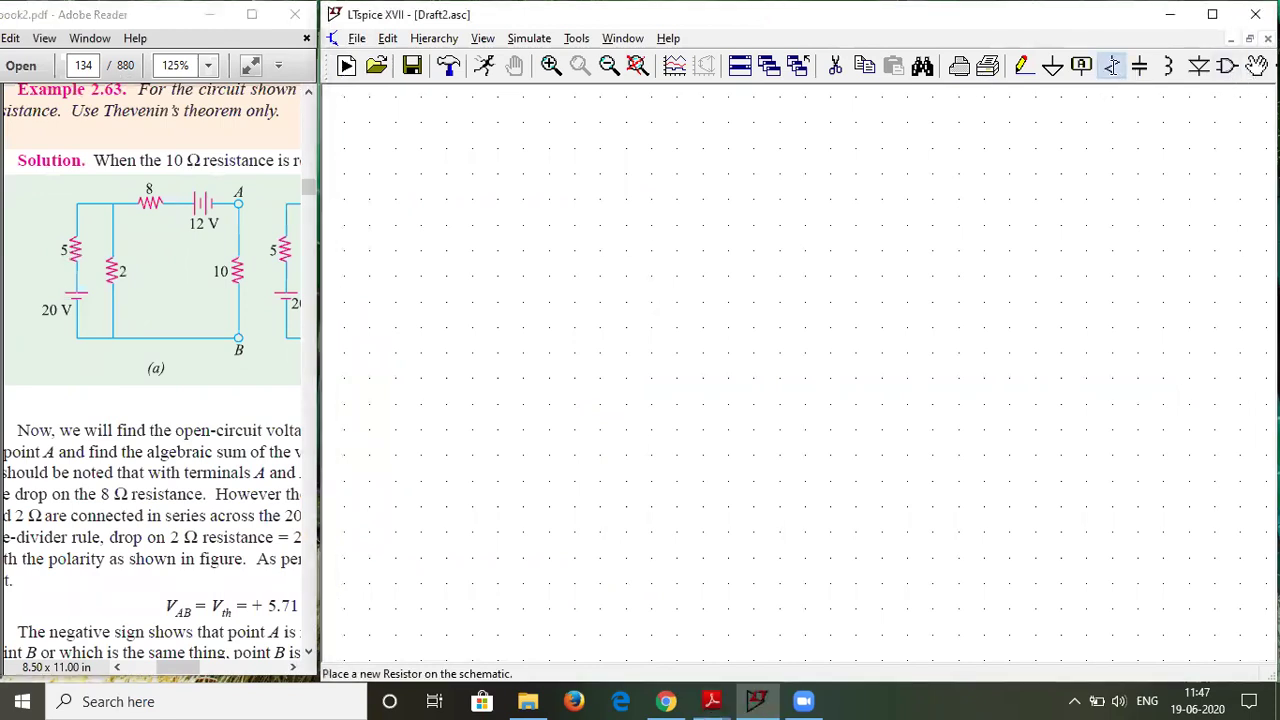
{"action": "left_click", "coordinate": [702, 417]}
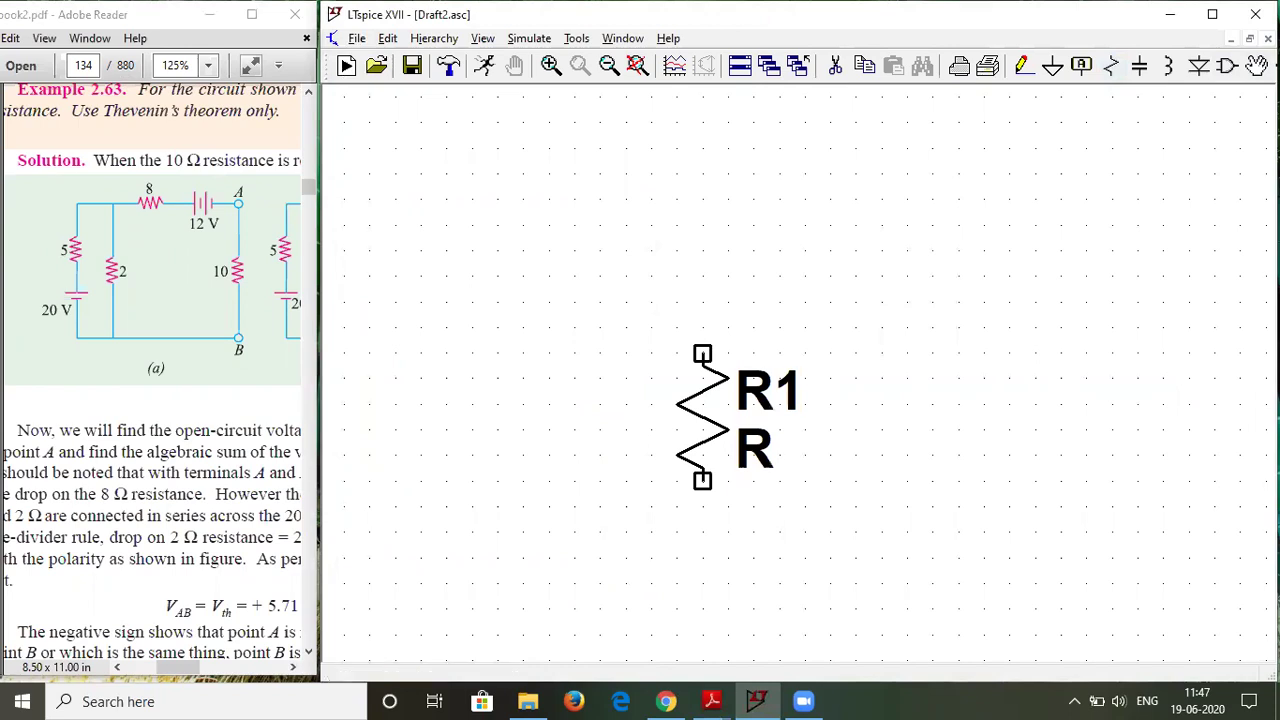
{"action": "right_click", "coordinate": [573, 388]}
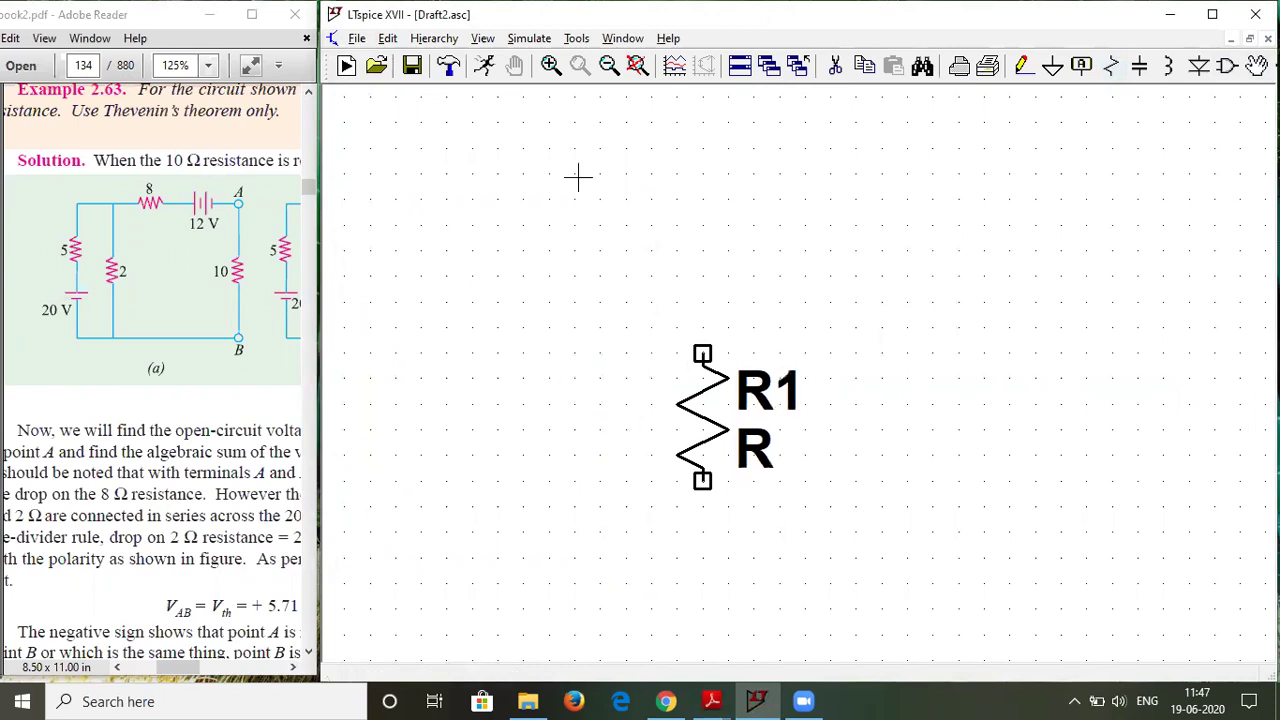
{"action": "left_click", "coordinate": [608, 66]}
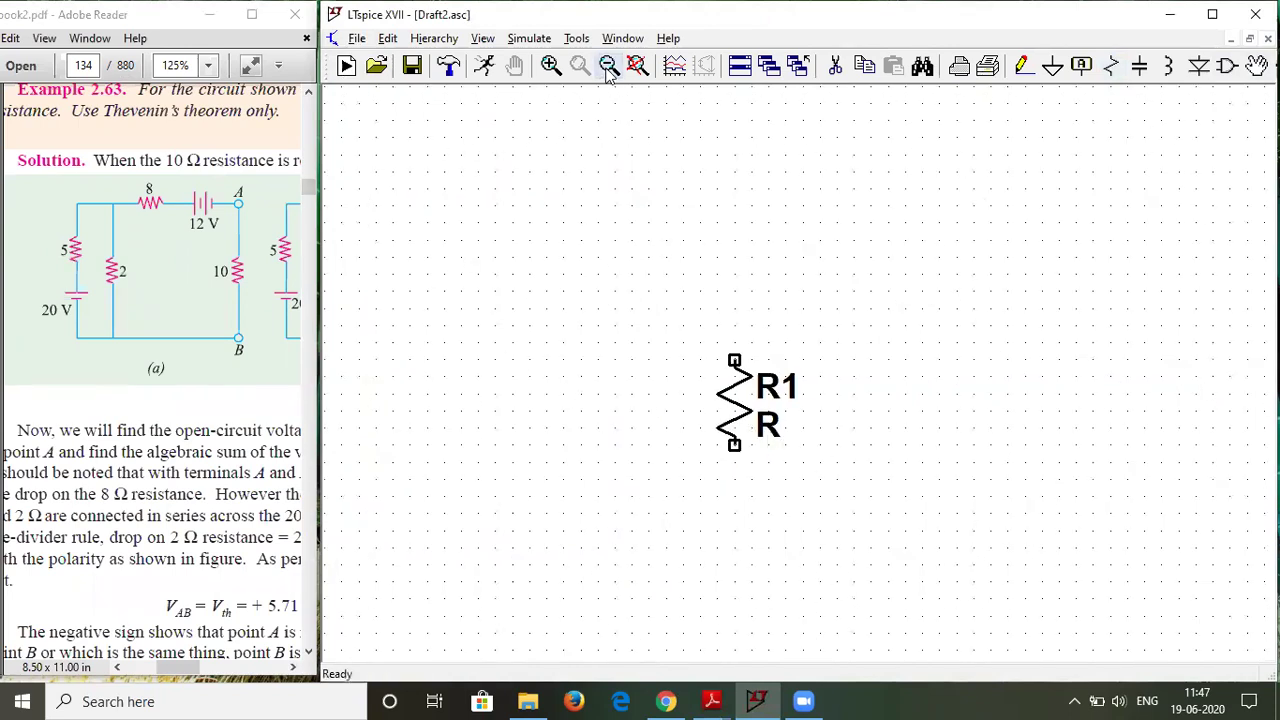
{"action": "left_click", "coordinate": [1112, 66]}
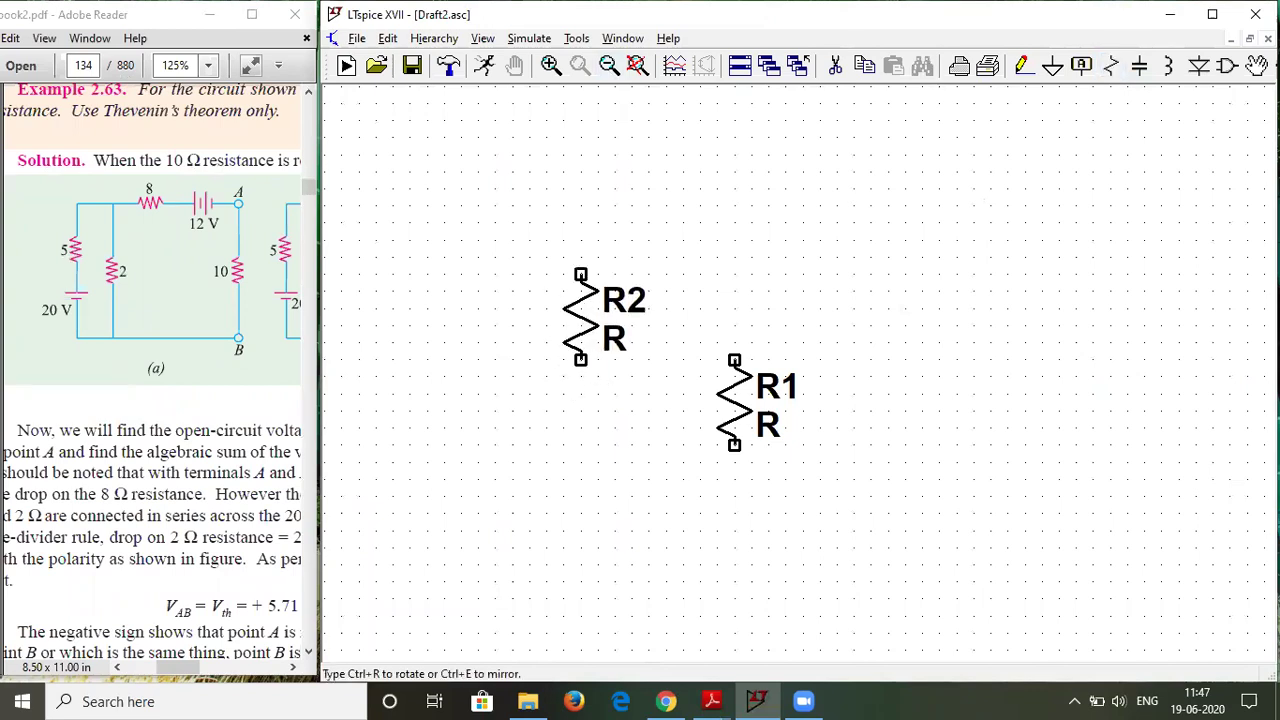
{"action": "left_click", "coordinate": [581, 300]}
Step: Place a horizontal resistor above and right of the first two, and a vertical resistor on the circuit's right side
{"action": "key", "text": "ctrl+r"}
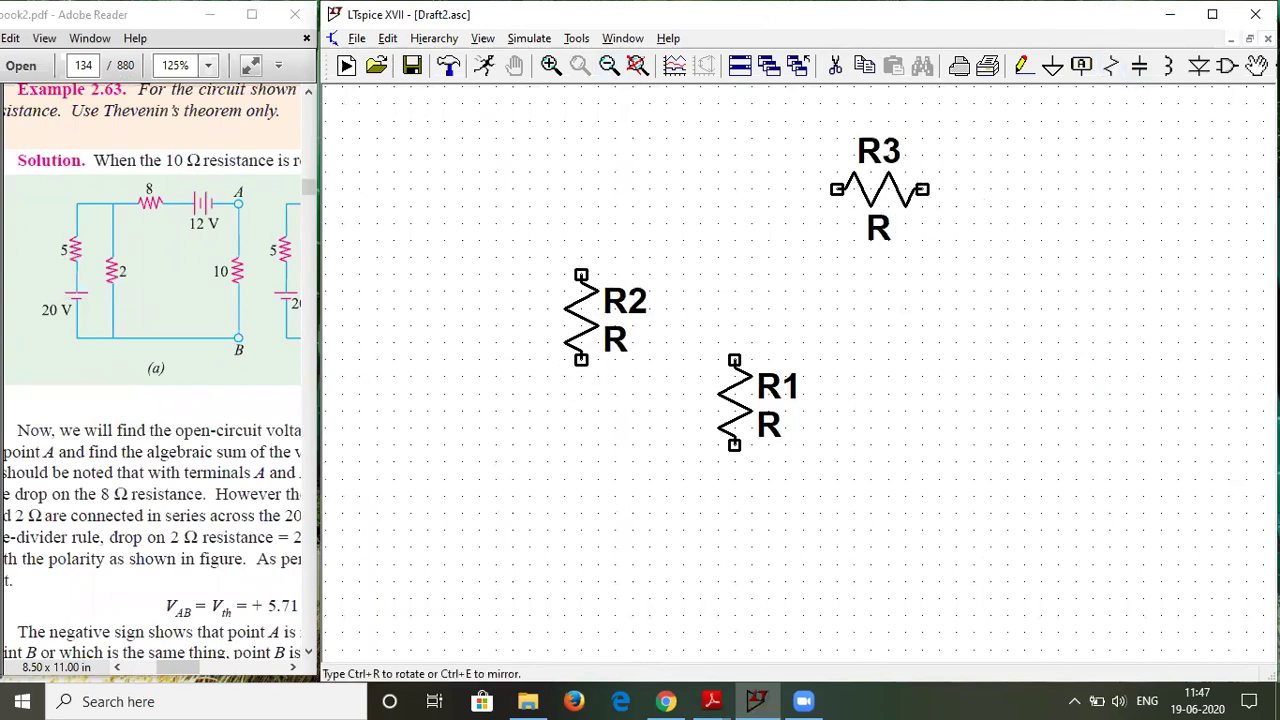
{"action": "left_click", "coordinate": [868, 130]}
{"action": "key", "text": "ctrl+r"}
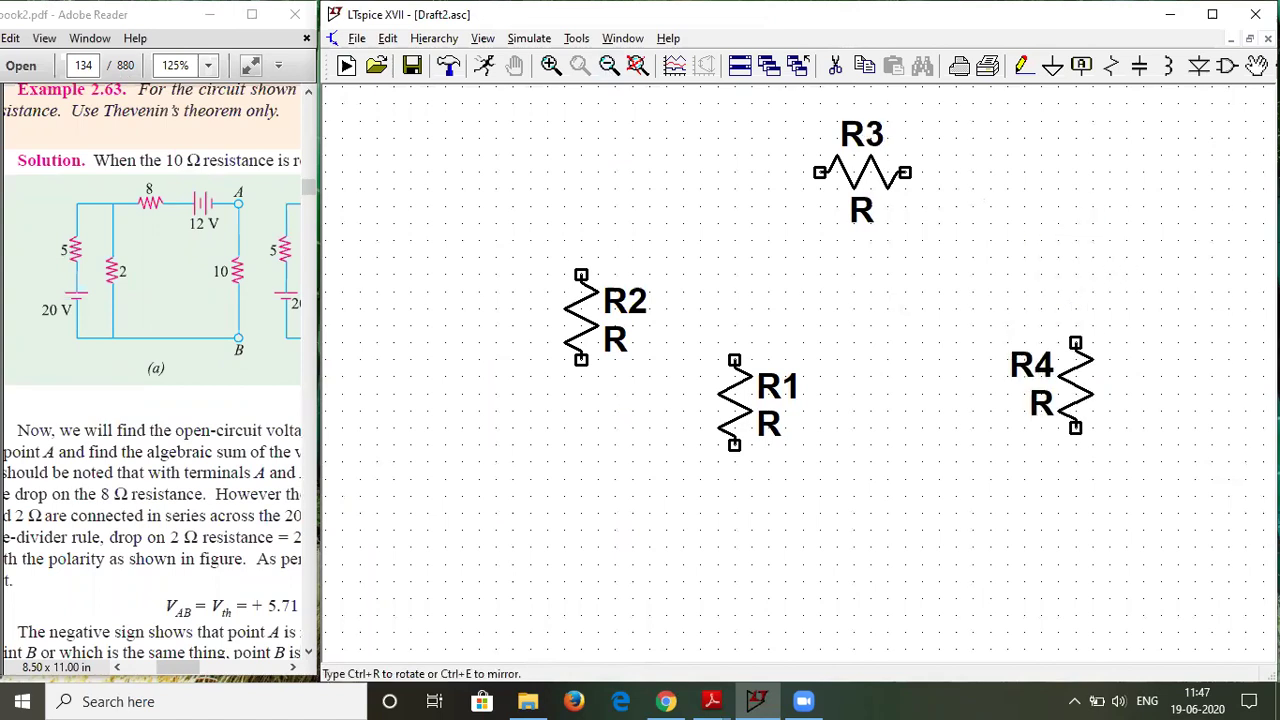
{"action": "key", "text": "Escape"}
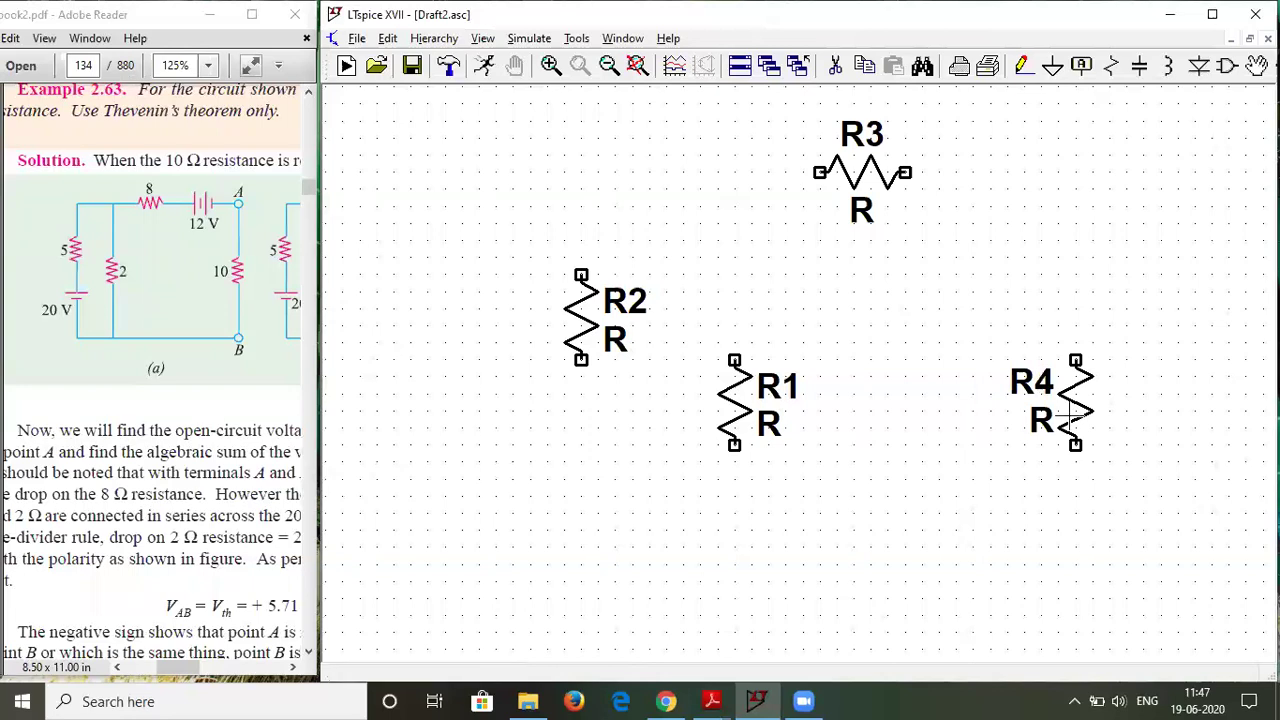
Step: Place a vertical voltage source below R2 and a horizontal one right of R3 with its positive terminal facing R3
{"action": "left_click", "coordinate": [1226, 70]}
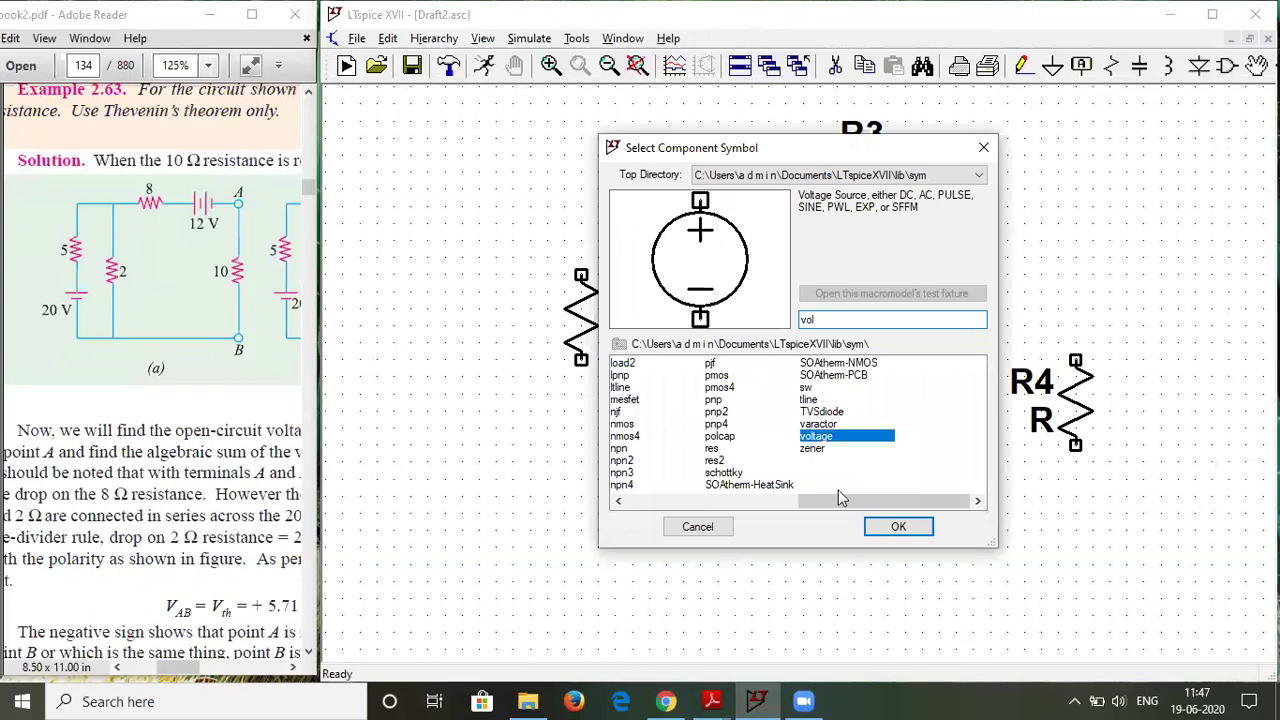
{"action": "left_click", "coordinate": [894, 526]}
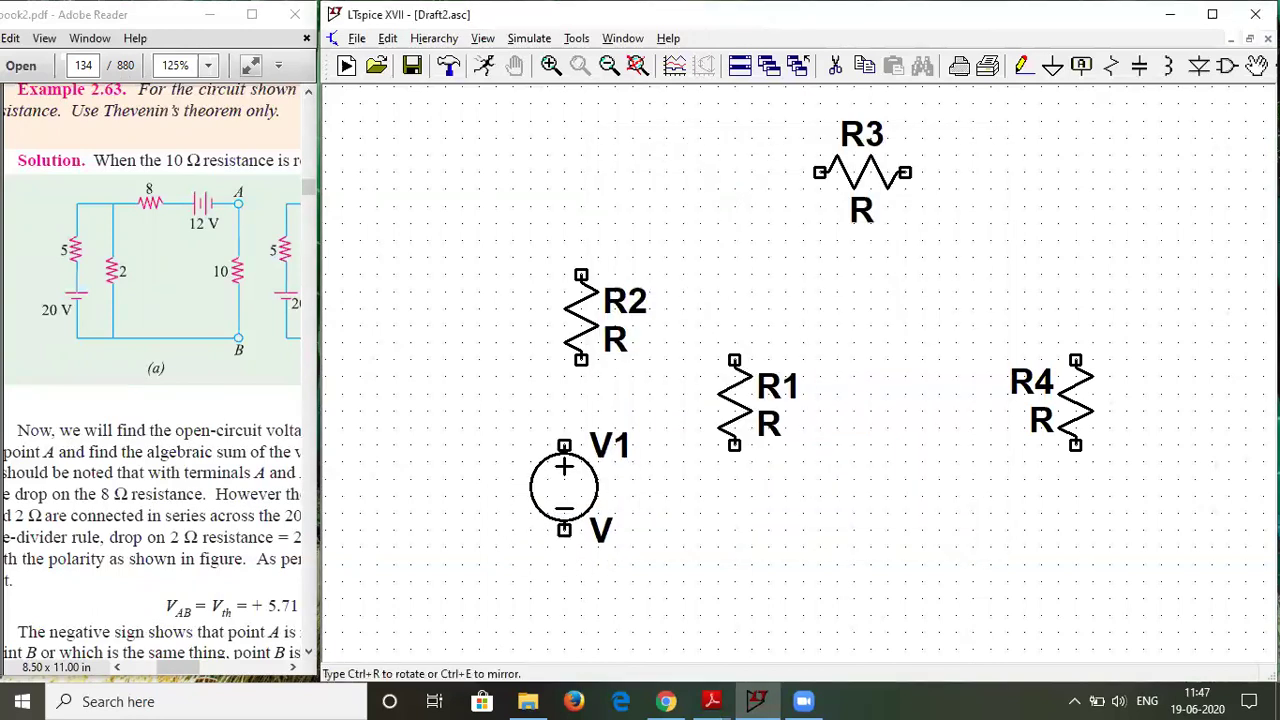
{"action": "left_click", "coordinate": [581, 487]}
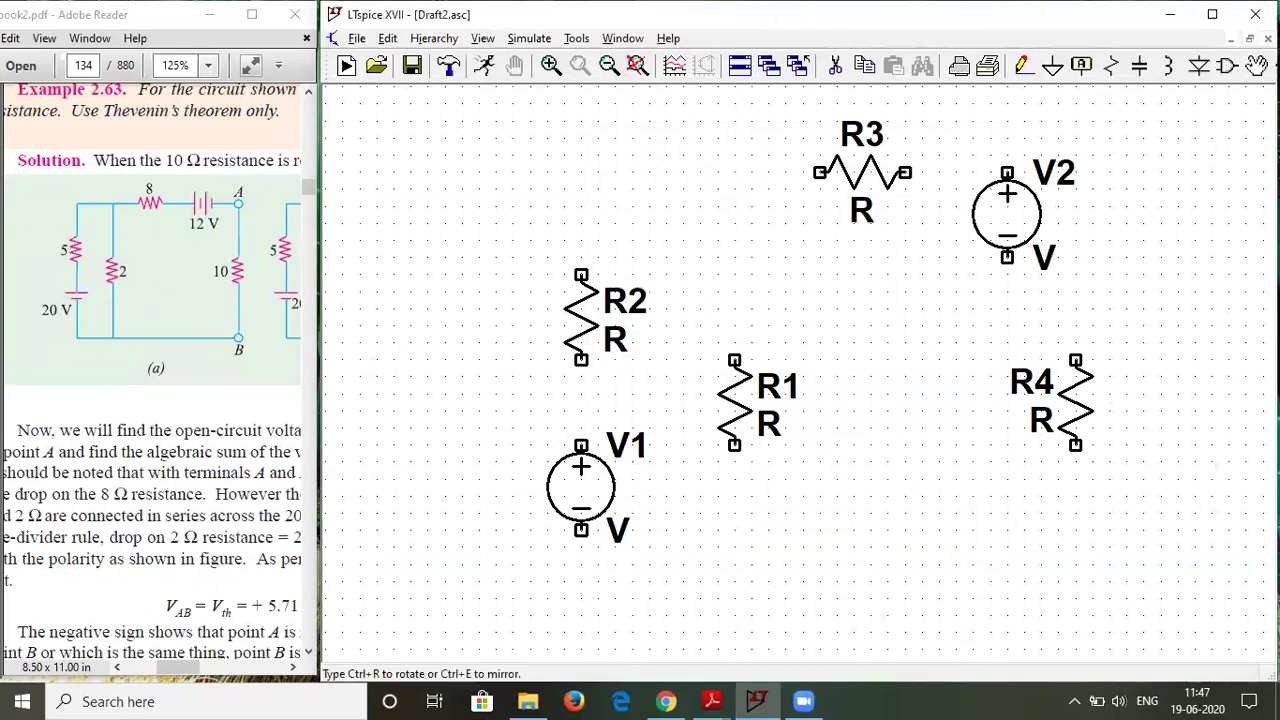
{"action": "key", "text": "ctrl+r"}
{"action": "key", "text": "ctrl+e"}
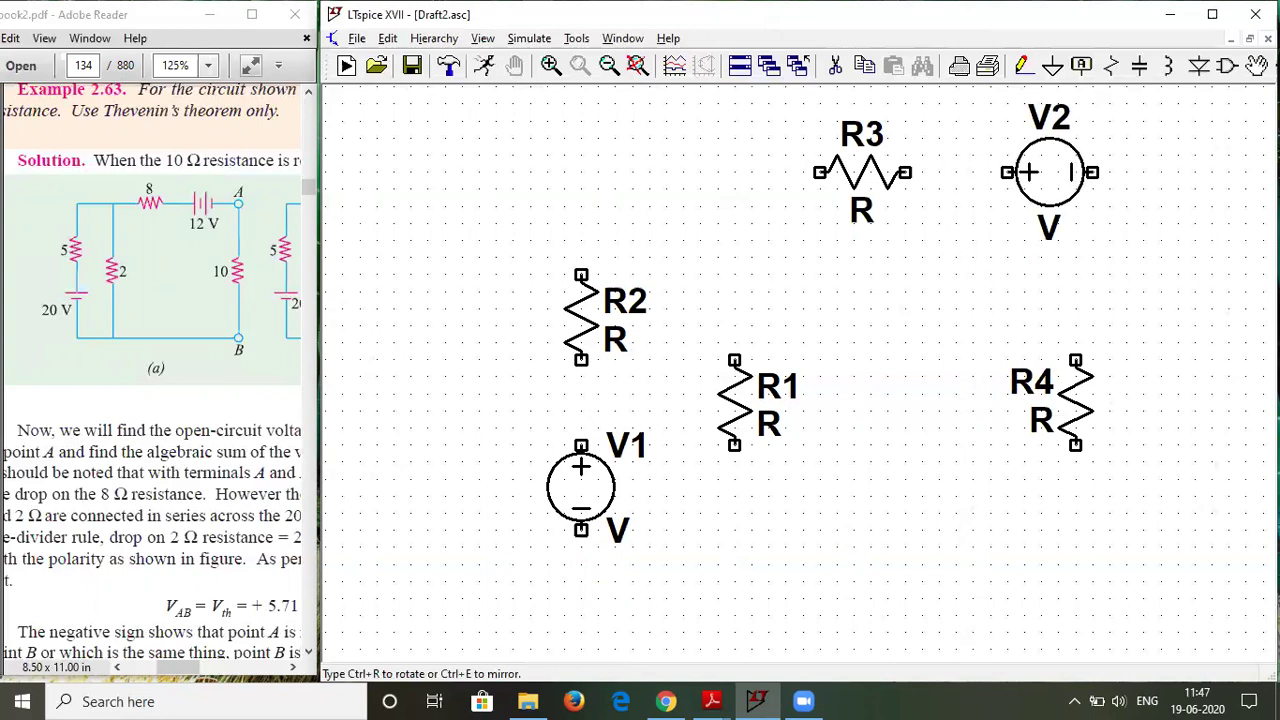
{"action": "left_click", "coordinate": [1045, 172]}
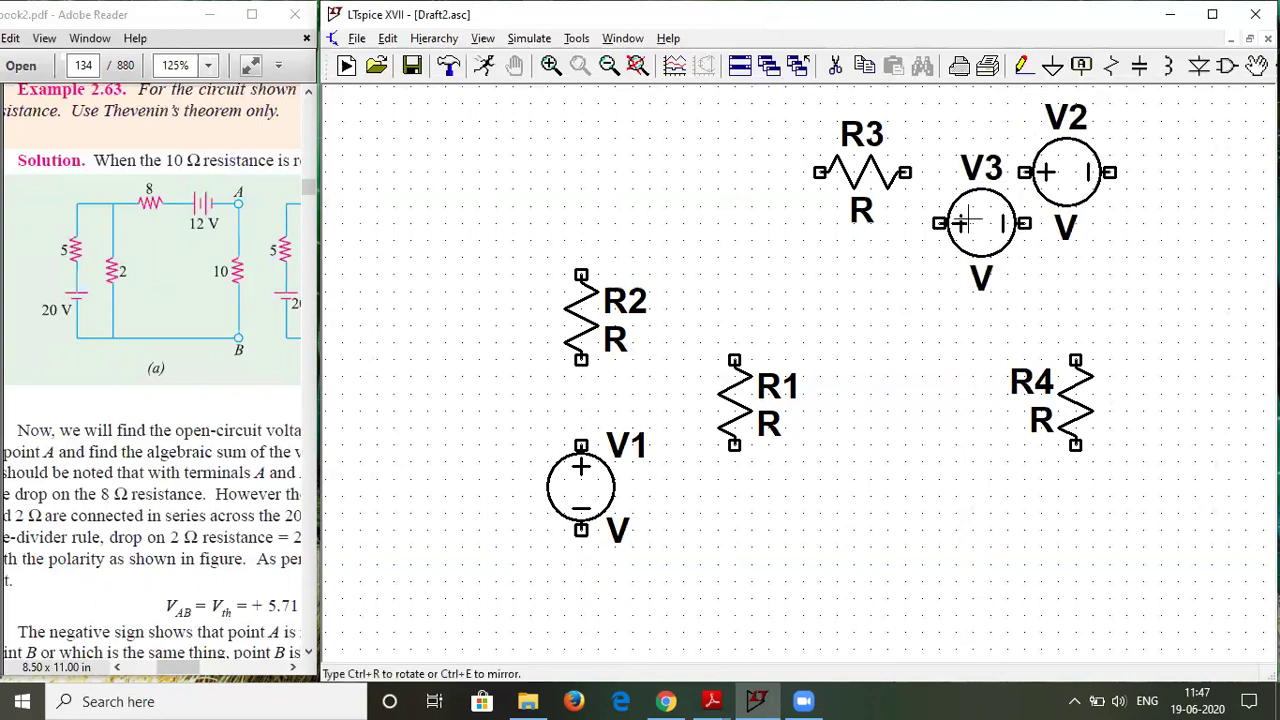
{"action": "key", "text": "Escape"}
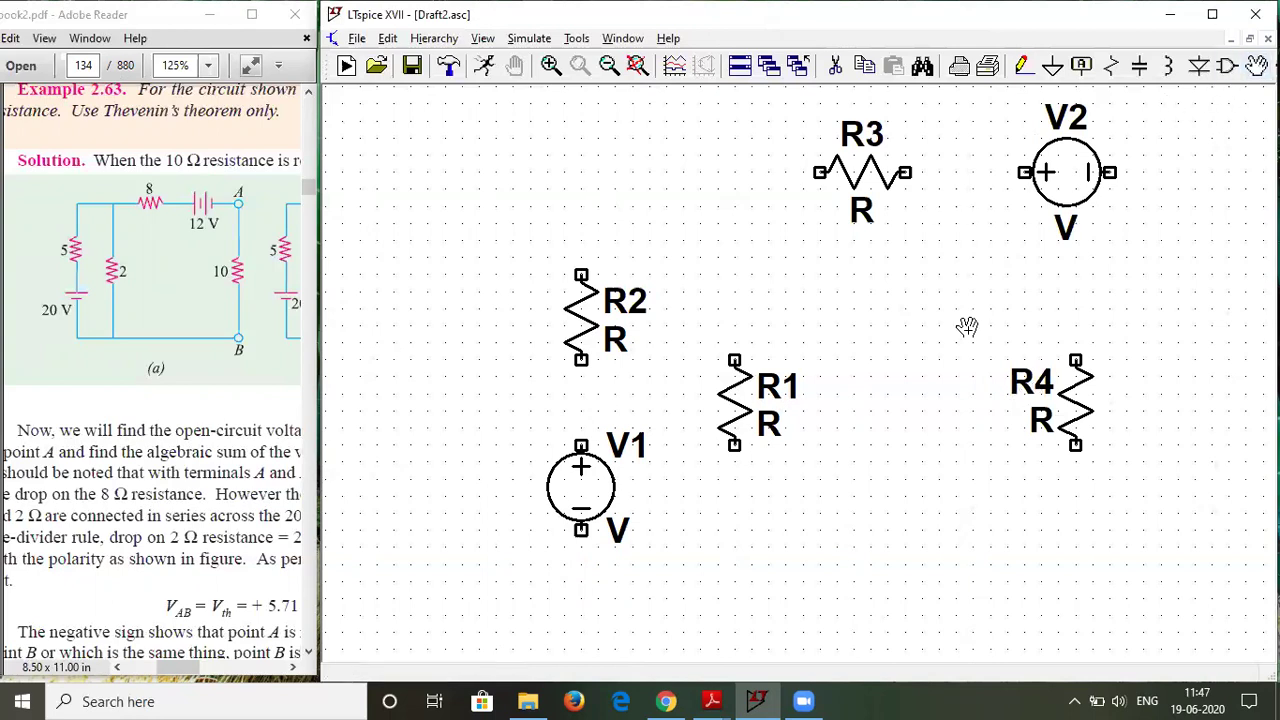
Step: Move resistor R4 farther right so it sits beyond voltage source V2
{"action": "left_click_drag", "start_coordinate": [963, 318], "coordinate": [1143, 520]}
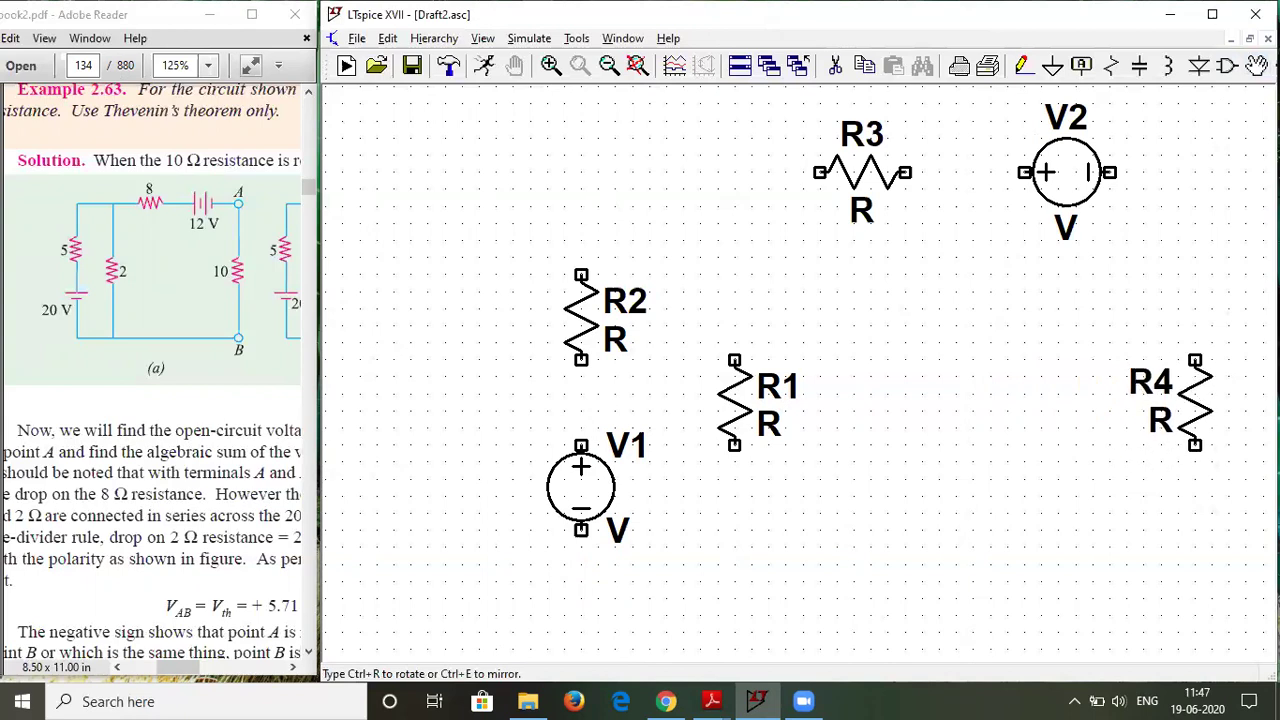
{"action": "left_click", "coordinate": [1170, 424]}
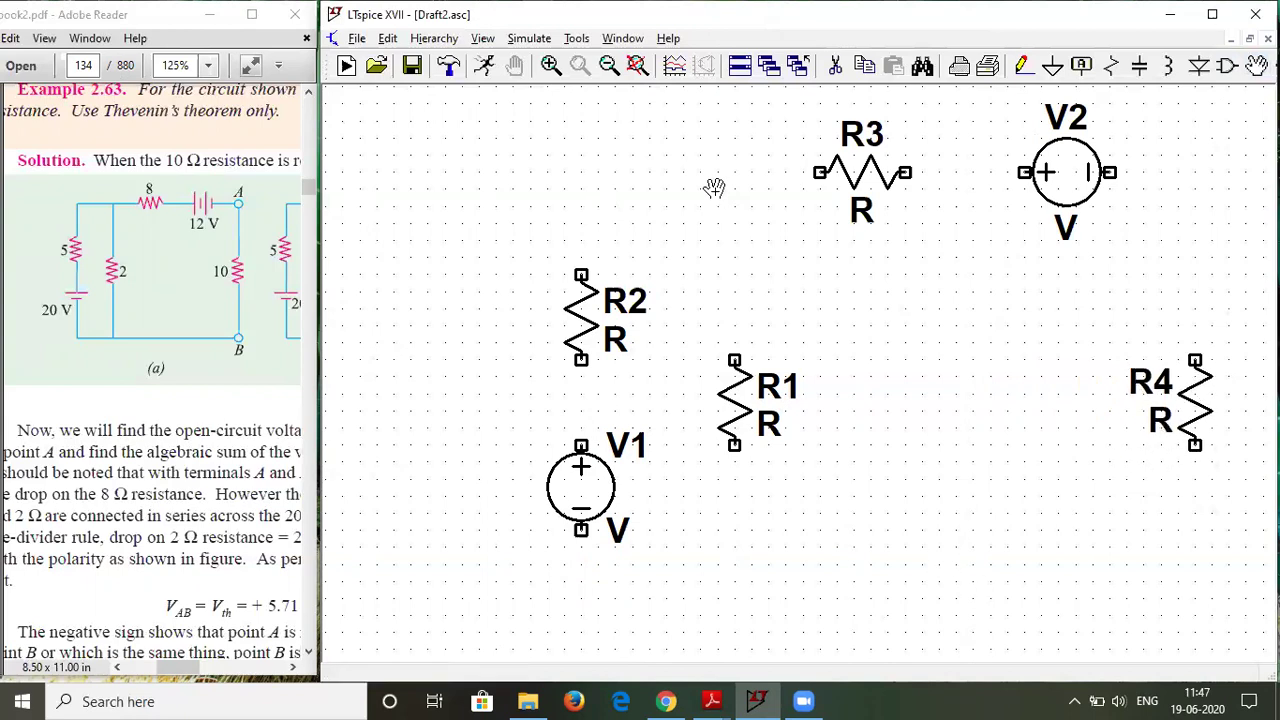
Step: Wire V2's negative terminal down through R4, along the circuit's bottom, and up through V1 and R2
{"action": "left_click", "coordinate": [608, 65]}
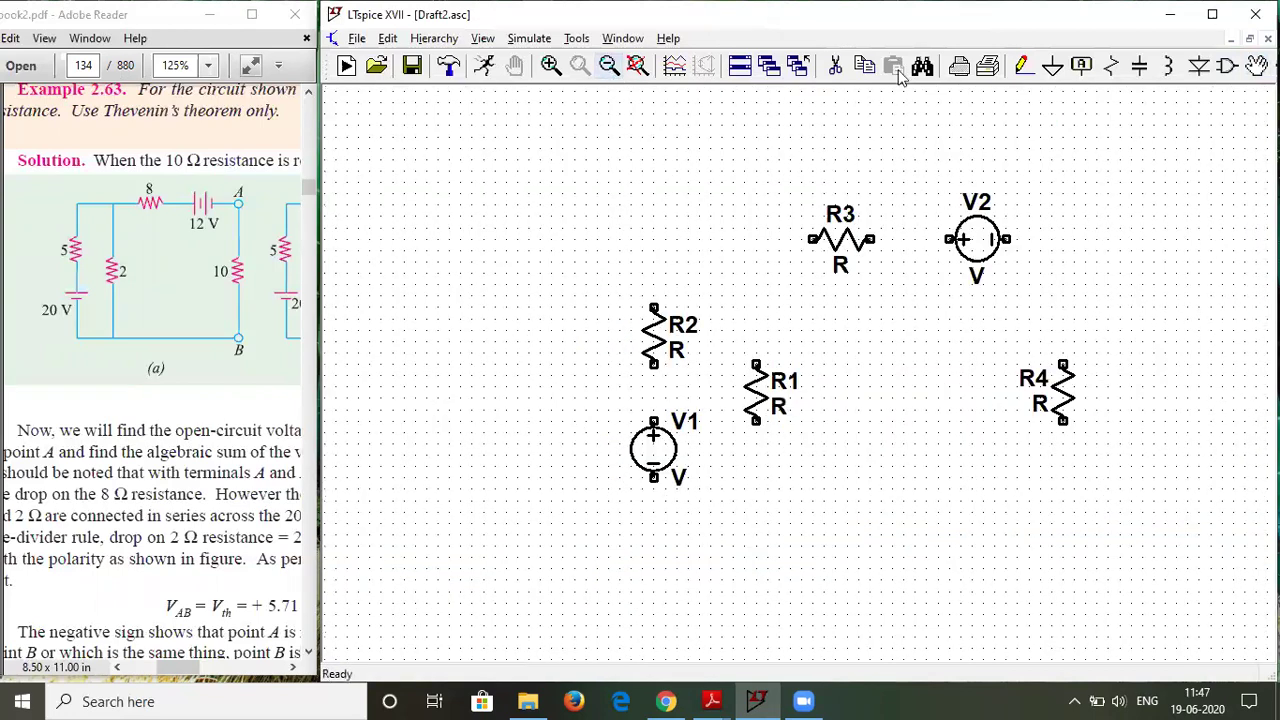
{"action": "left_click", "coordinate": [1022, 65]}
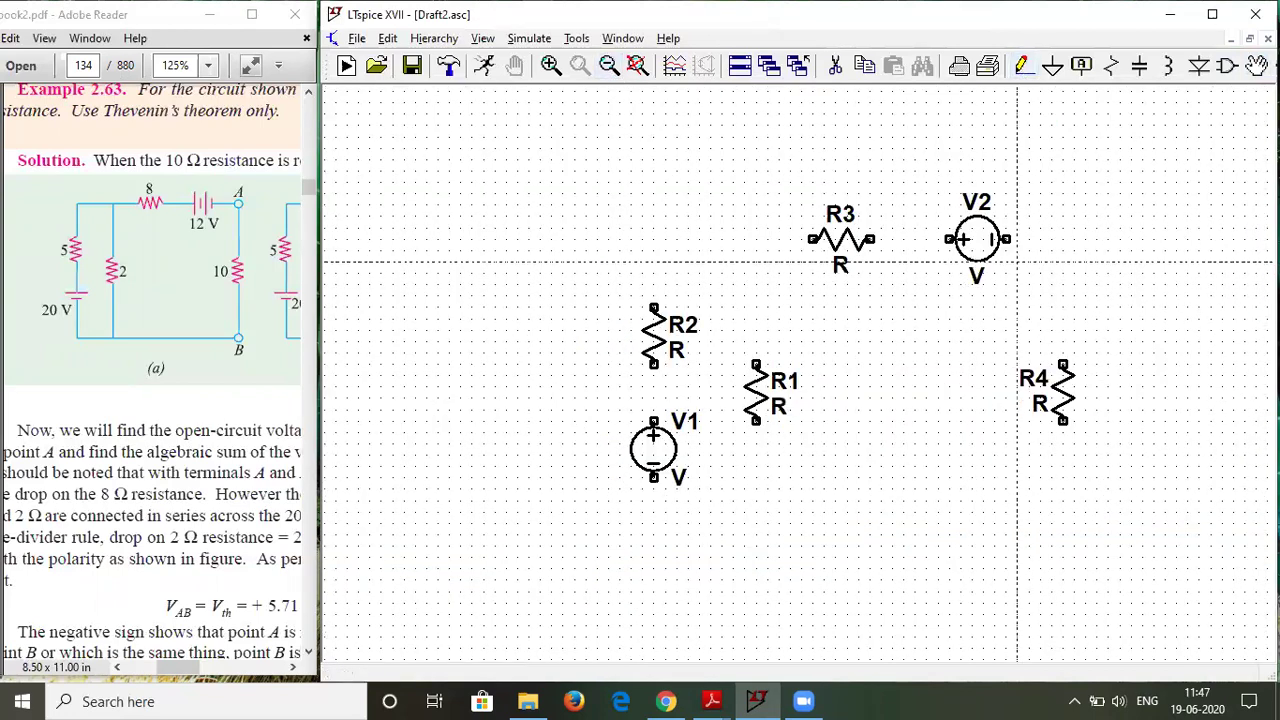
{"action": "left_click", "coordinate": [1006, 239]}
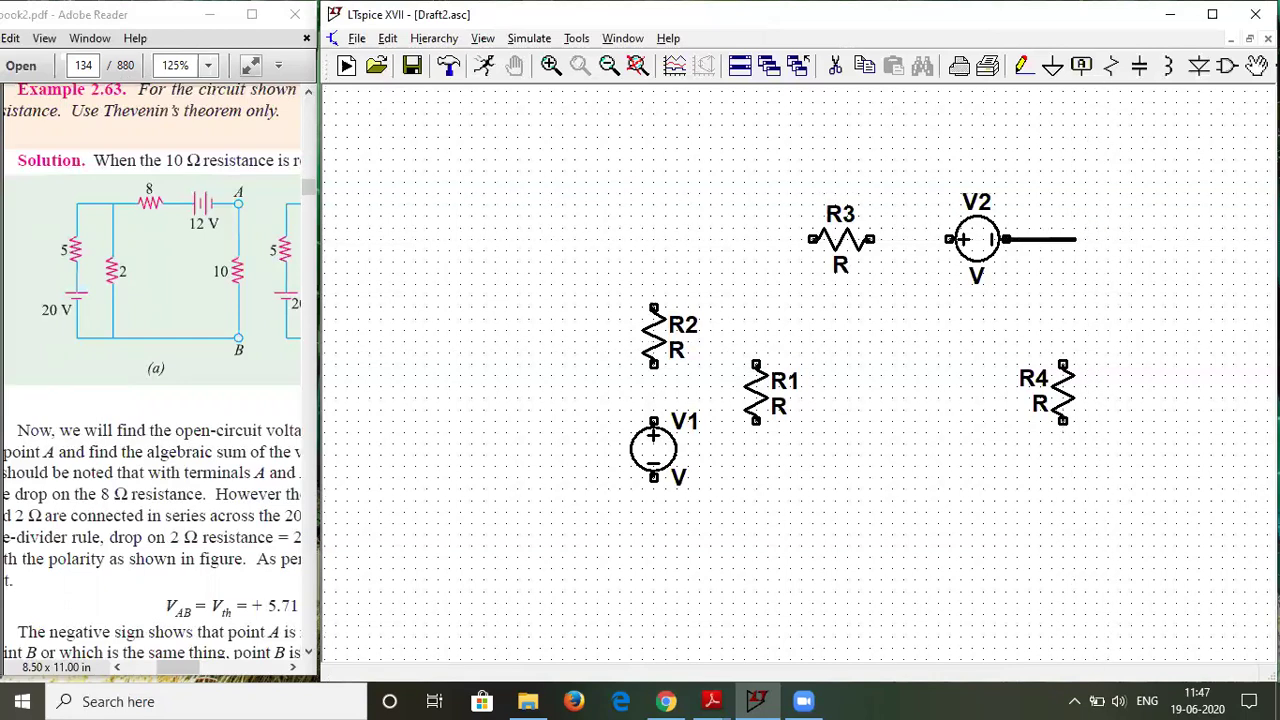
{"action": "left_click", "coordinate": [1063, 239]}
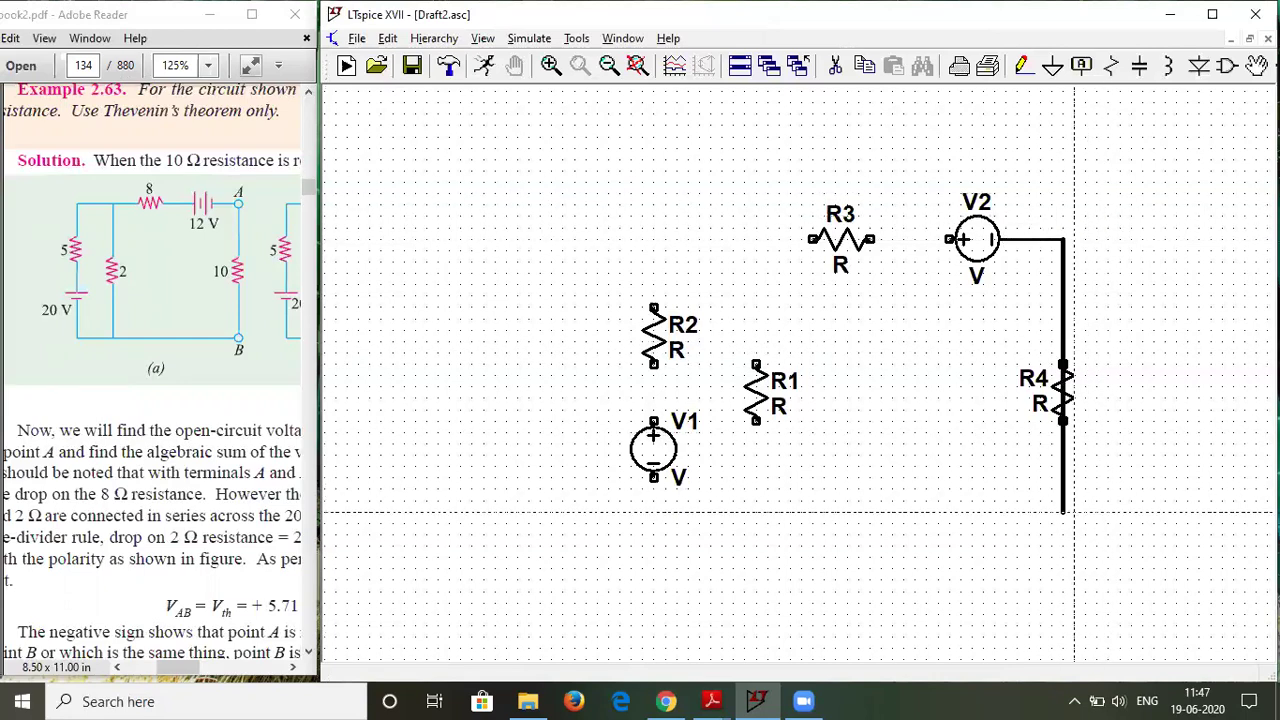
{"action": "left_click", "coordinate": [1063, 512]}
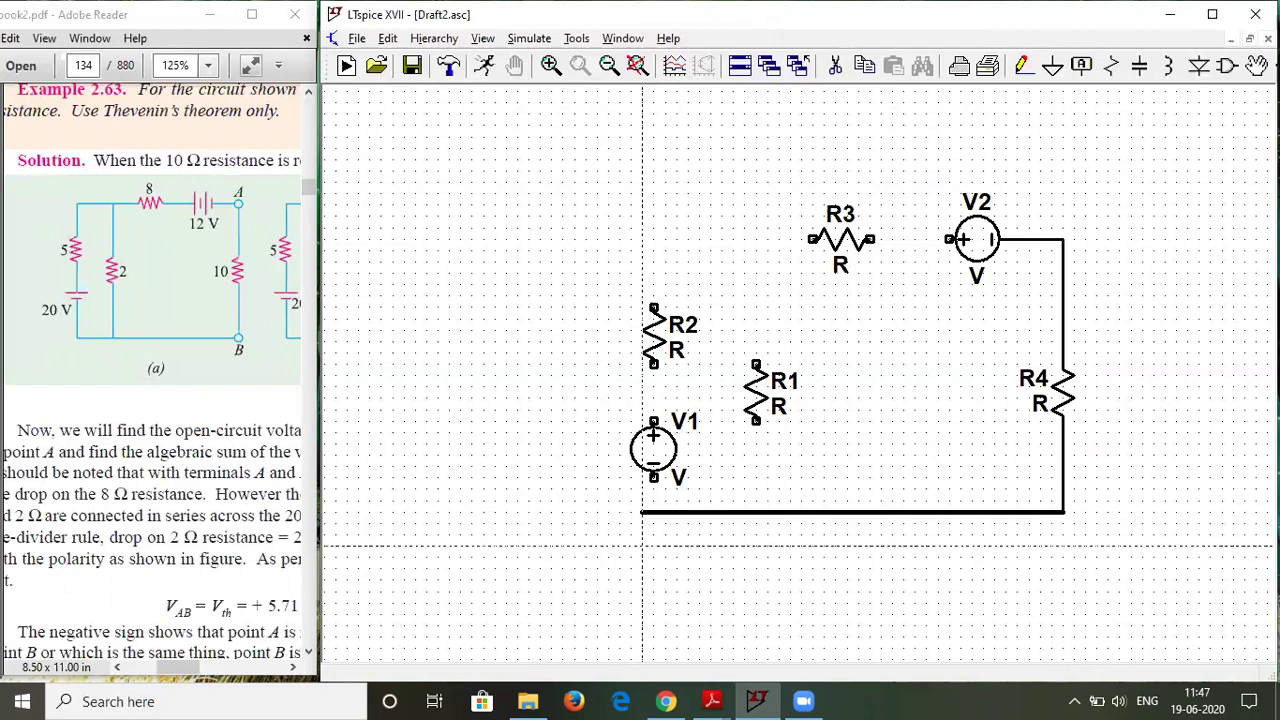
{"action": "left_click", "coordinate": [653, 512]}
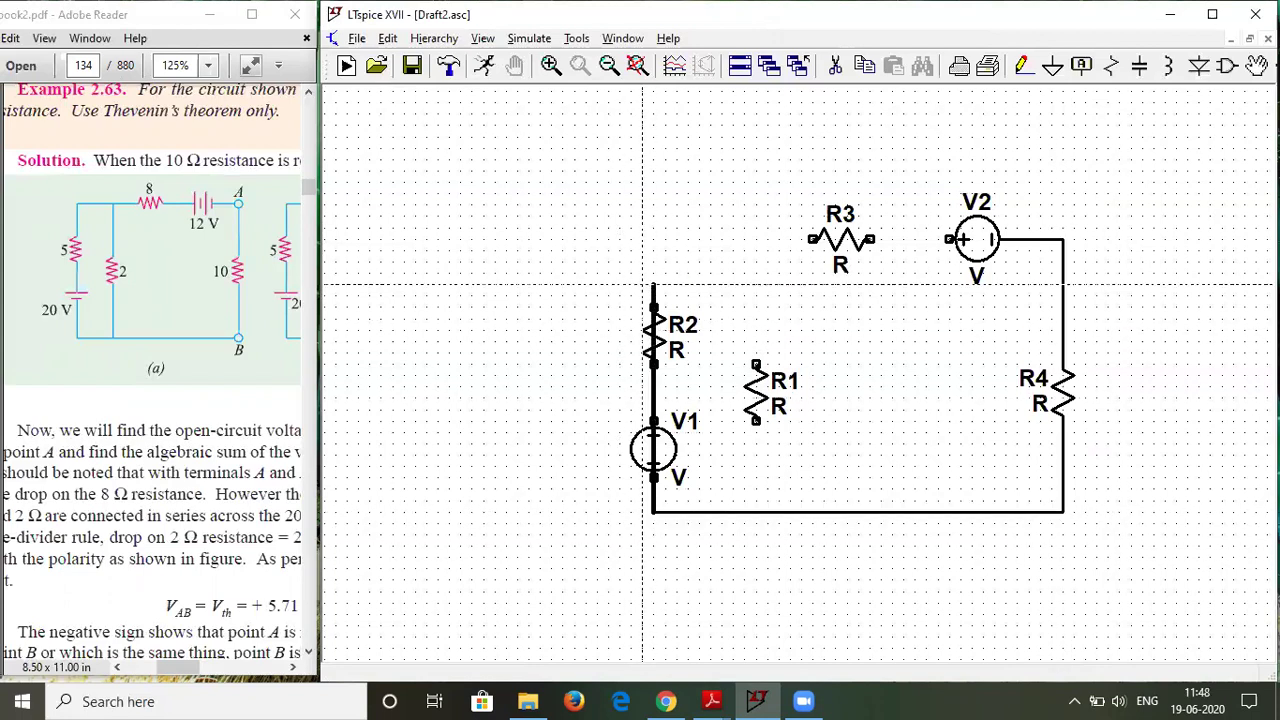
{"action": "left_click", "coordinate": [653, 228]}
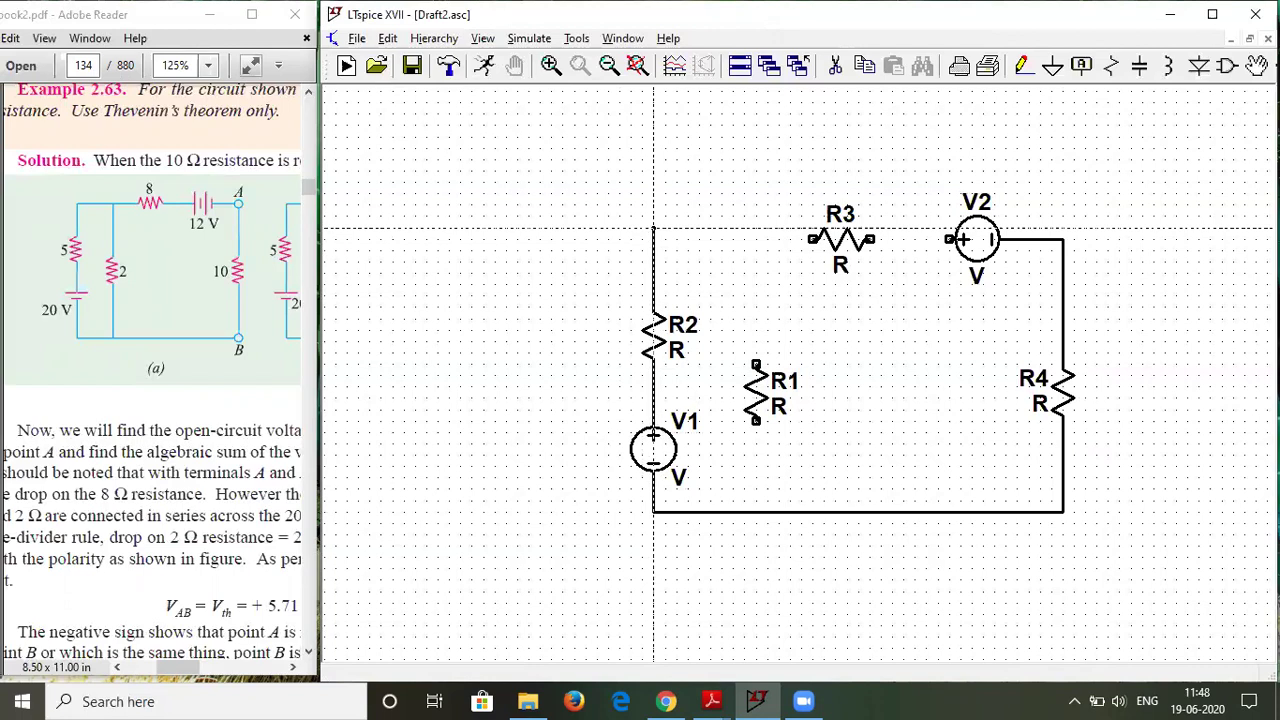
{"action": "right_click", "coordinate": [653, 228]}
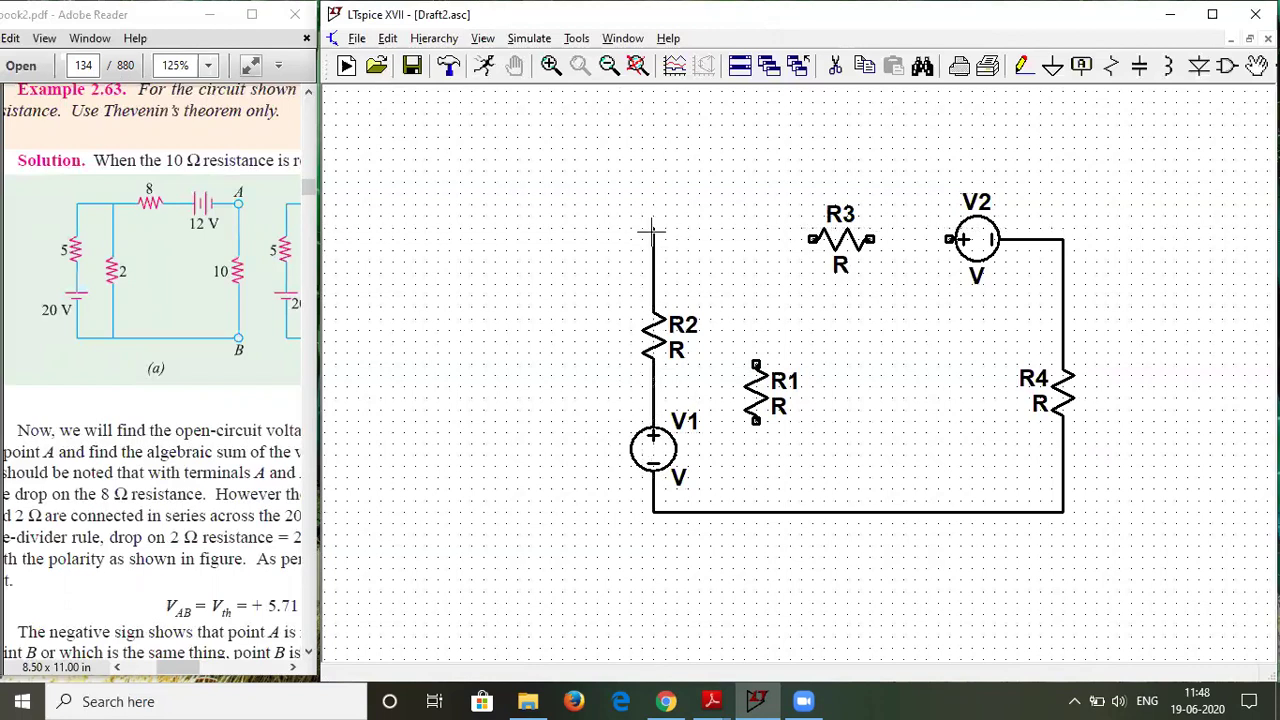
Step: Delete the loose wire above R2 and wire V2's positive terminal through R3 to R2's upper end
{"action": "left_click", "coordinate": [835, 65]}
{"action": "left_click", "coordinate": [653, 225]}
{"action": "left_click", "coordinate": [1022, 65]}
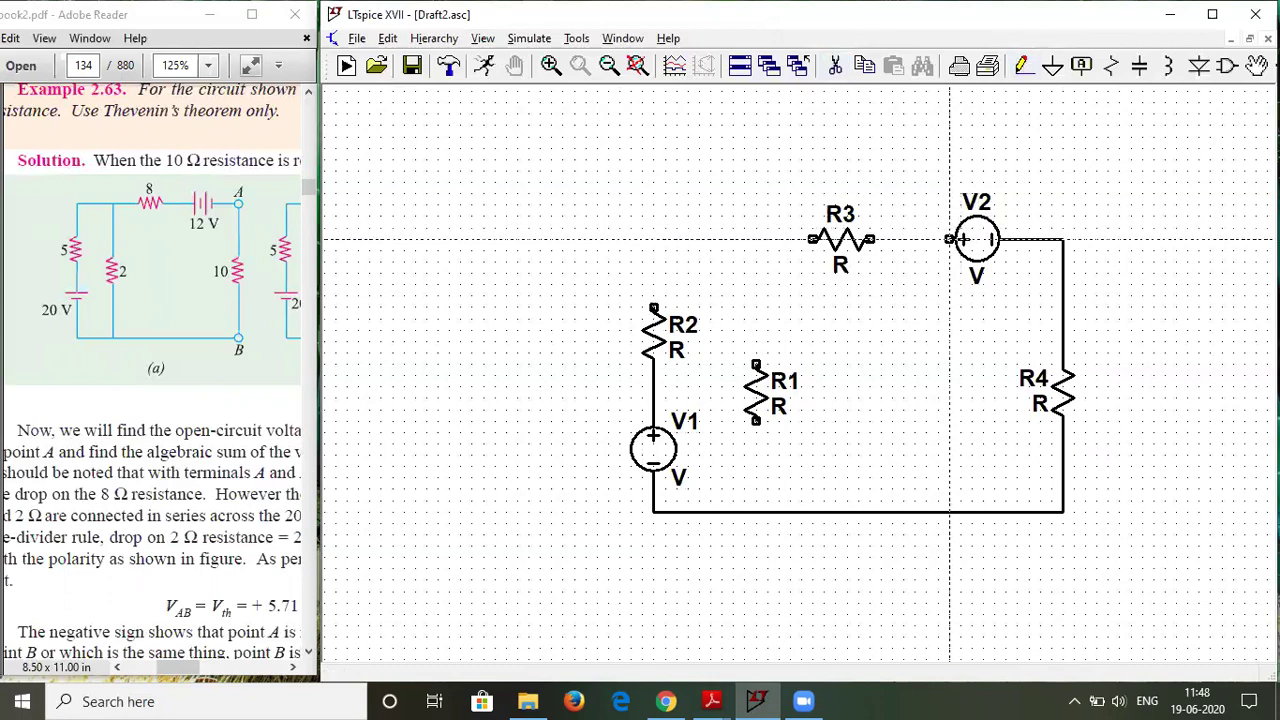
{"action": "left_click", "coordinate": [949, 239]}
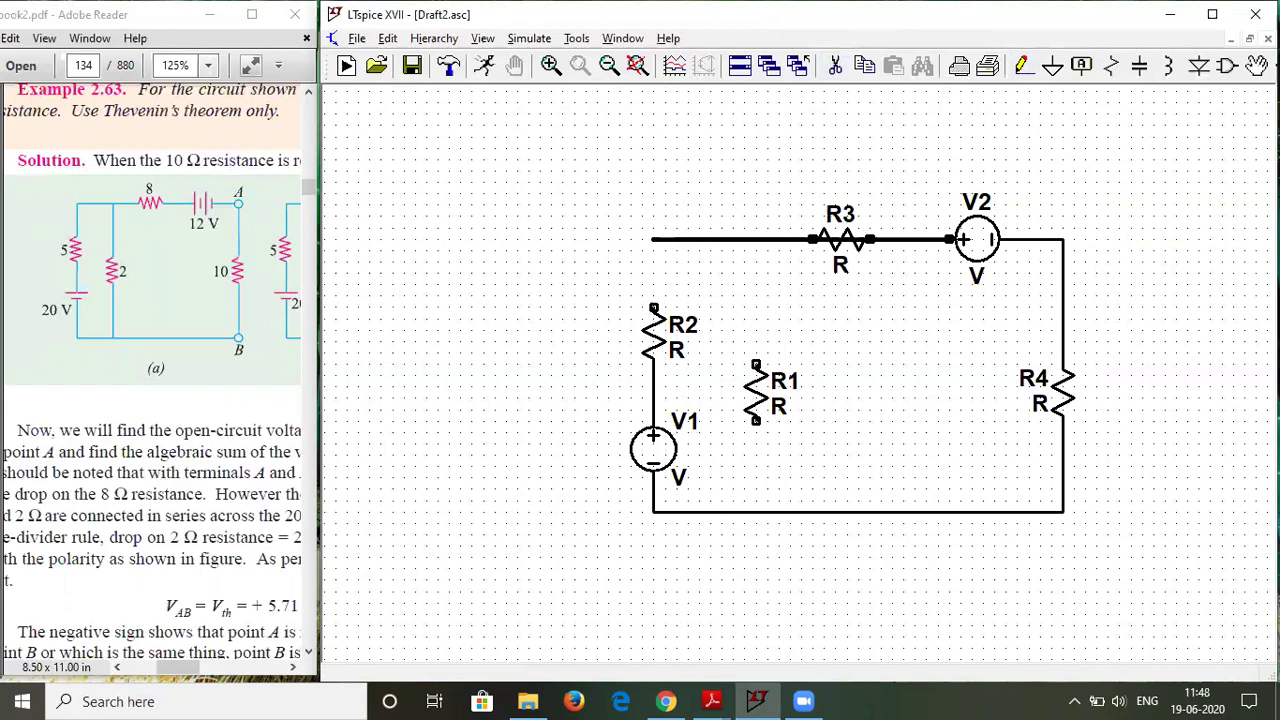
{"action": "left_click", "coordinate": [653, 309]}
{"action": "key", "text": "Escape"}
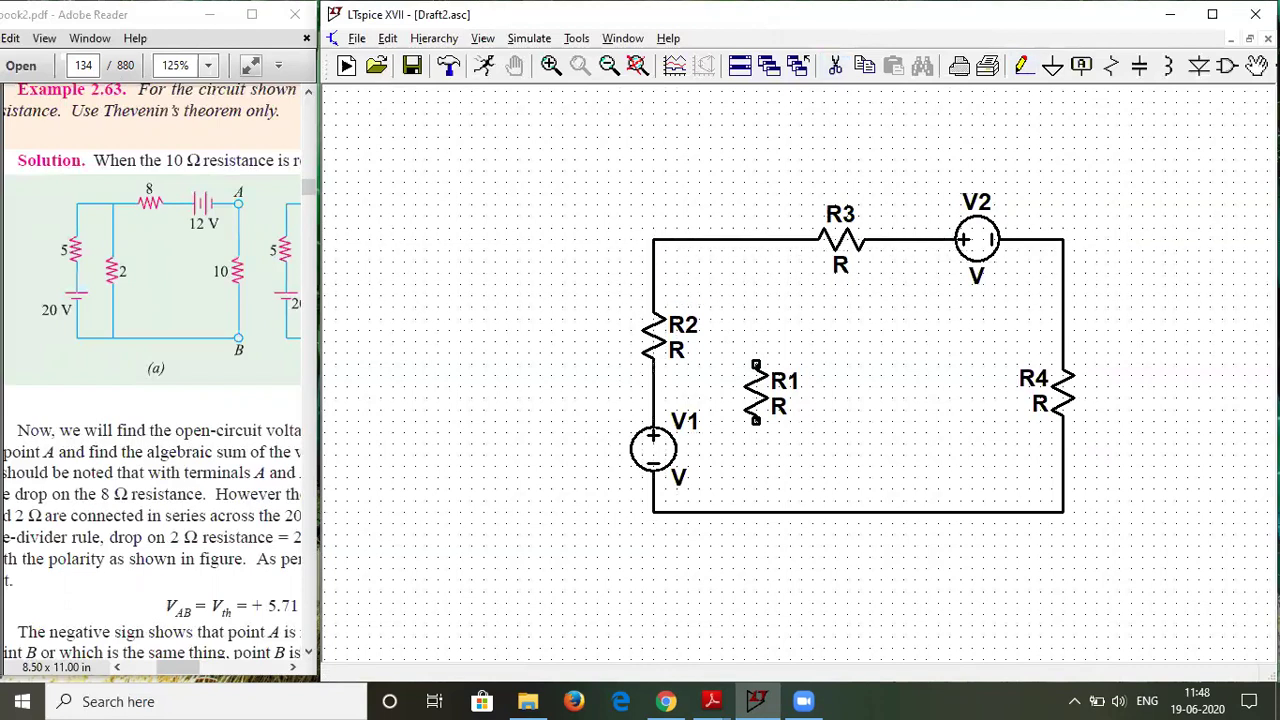
Step: Wire R1 vertically between the circuit's top and bottom wires
{"action": "key", "text": "F3"}
{"action": "left_click", "coordinate": [756, 240]}
{"action": "left_click", "coordinate": [756, 512]}
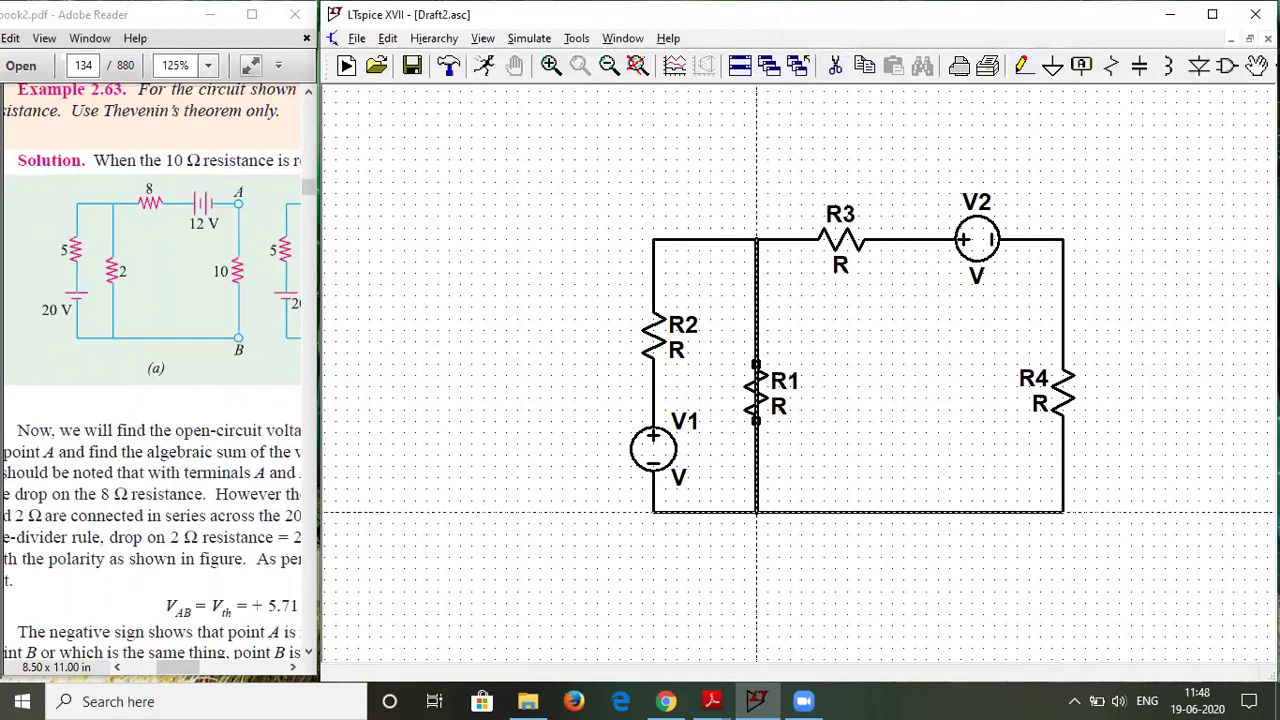
Step: Draw a short wire down from the circuit's bottom wire between R1 and R4 and place a ground symbol at its end
{"action": "key", "text": "Escape"}
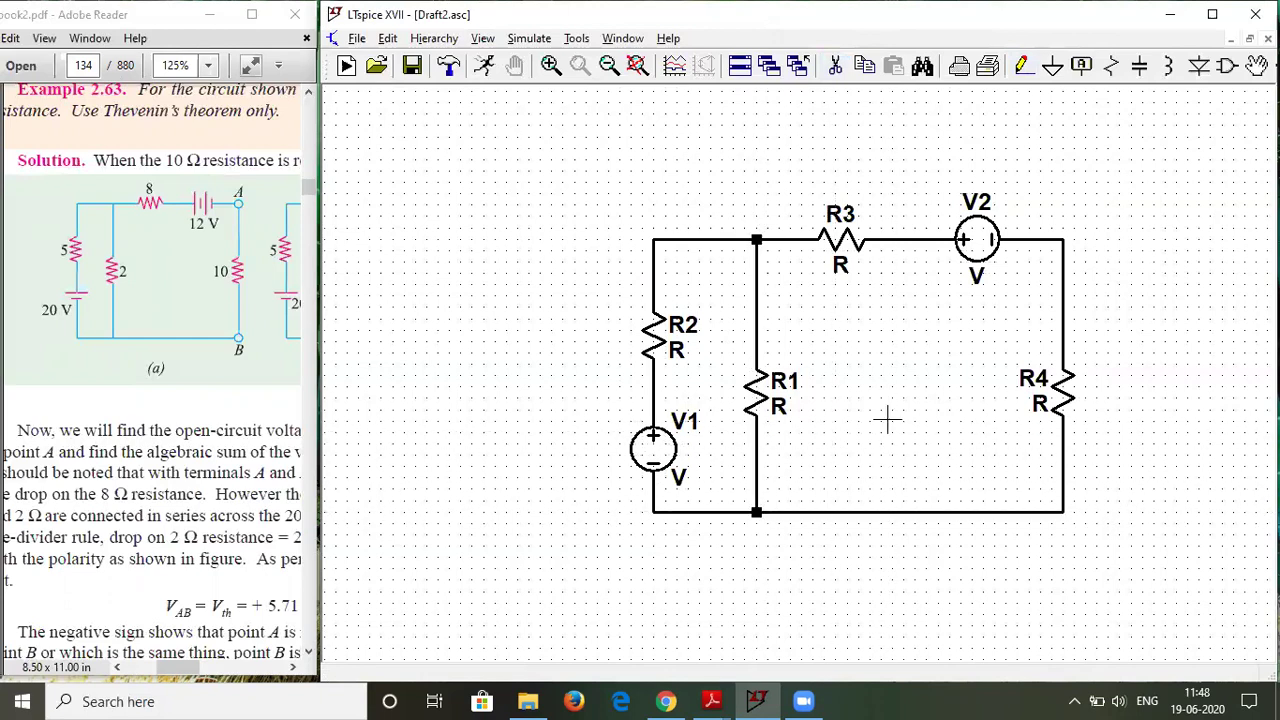
{"action": "left_click", "coordinate": [1030, 70]}
{"action": "left_click", "coordinate": [870, 512]}
{"action": "left_click", "coordinate": [1053, 65]}
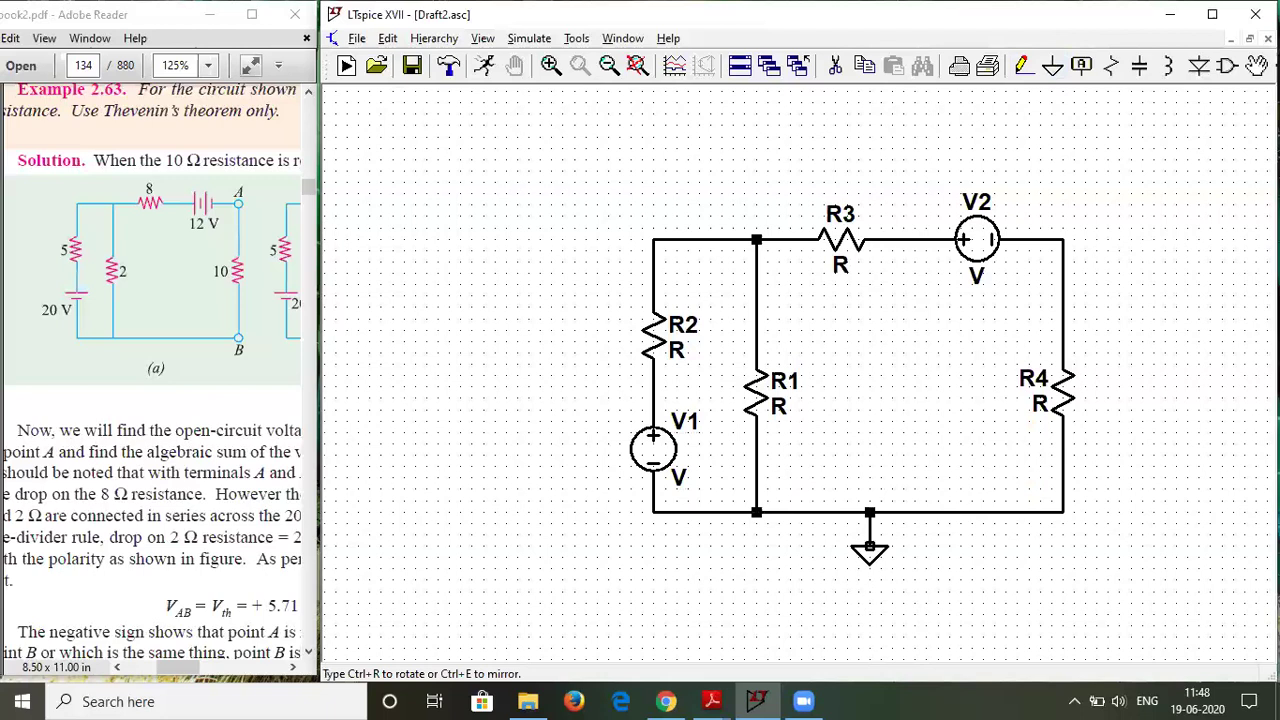
{"action": "left_click", "coordinate": [870, 545]}
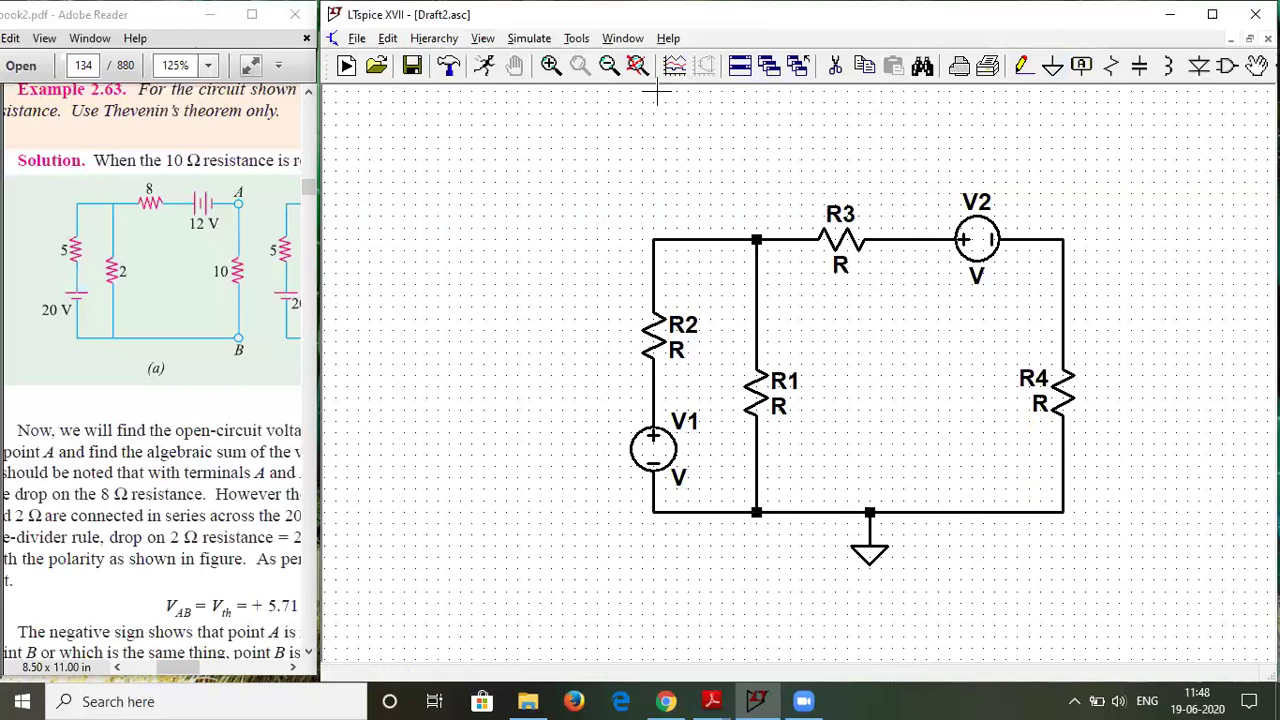
Step: Set resistor R2 to 5 and the DC value of voltage source V1 to 20V
{"action": "left_click", "coordinate": [638, 66]}
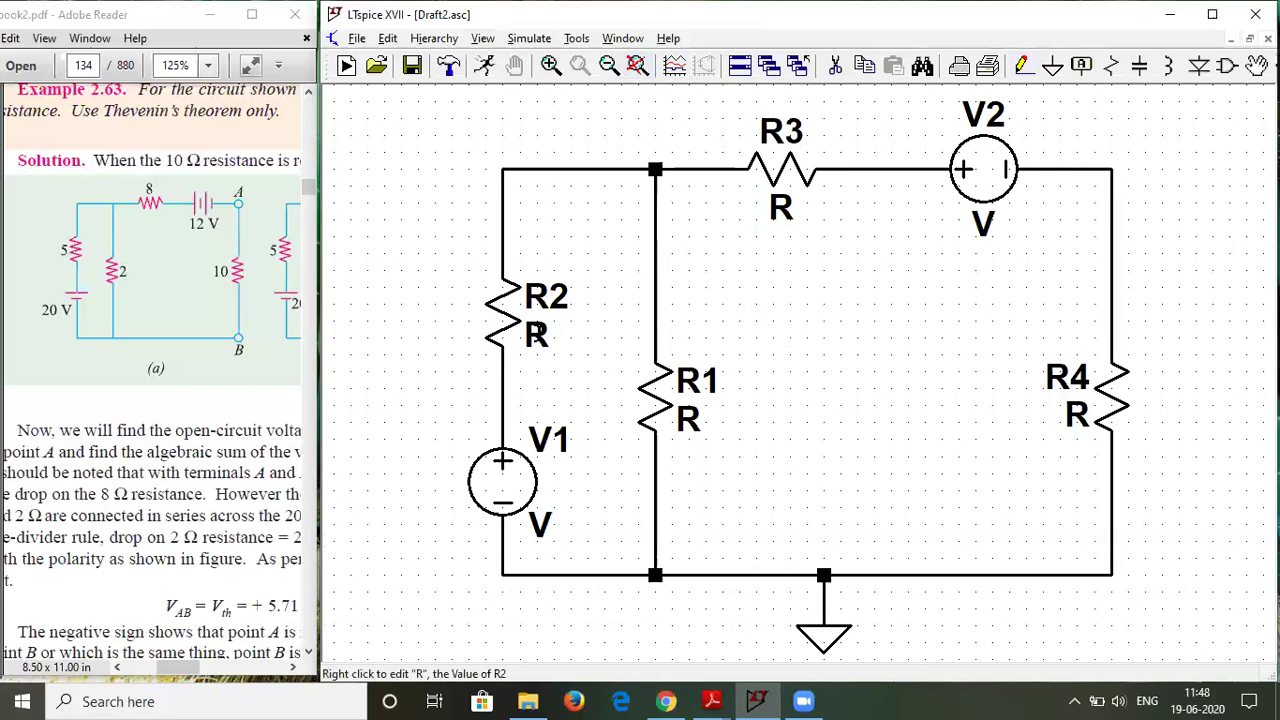
{"action": "right_click", "coordinate": [537, 338]}
{"action": "type", "text": "5"}
{"action": "key", "text": "Return"}
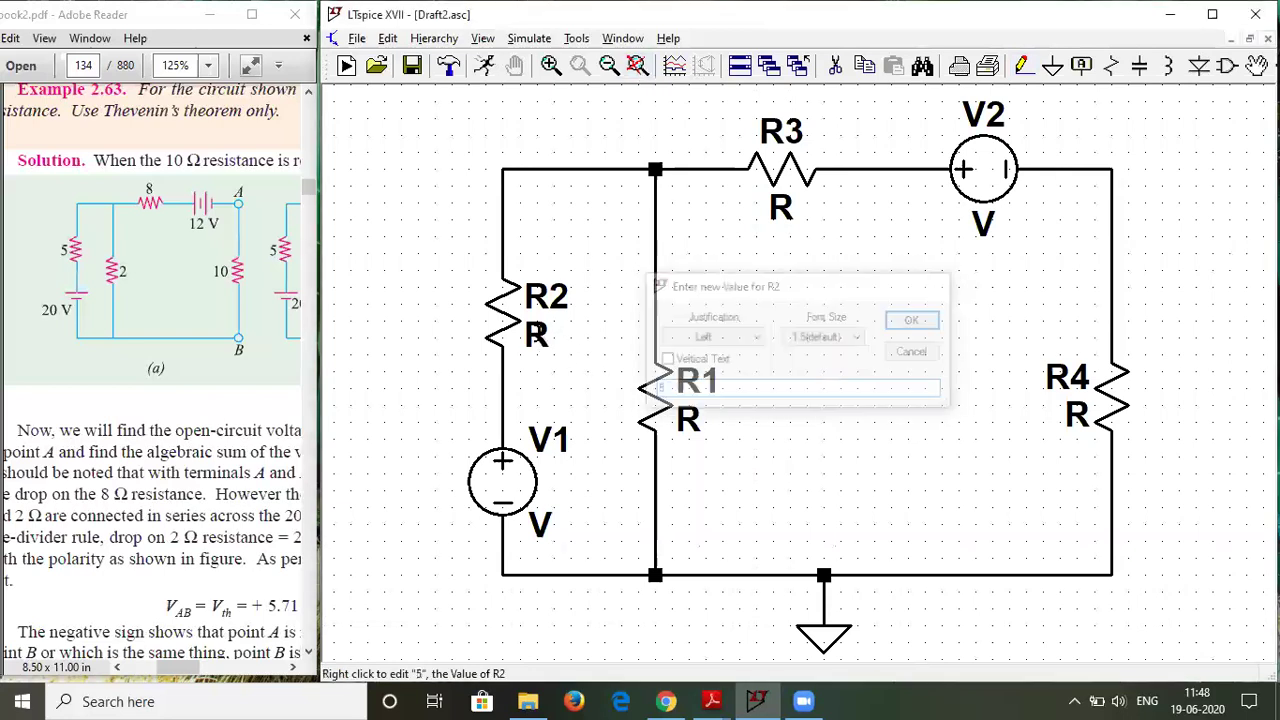
{"action": "right_click", "coordinate": [503, 497]}
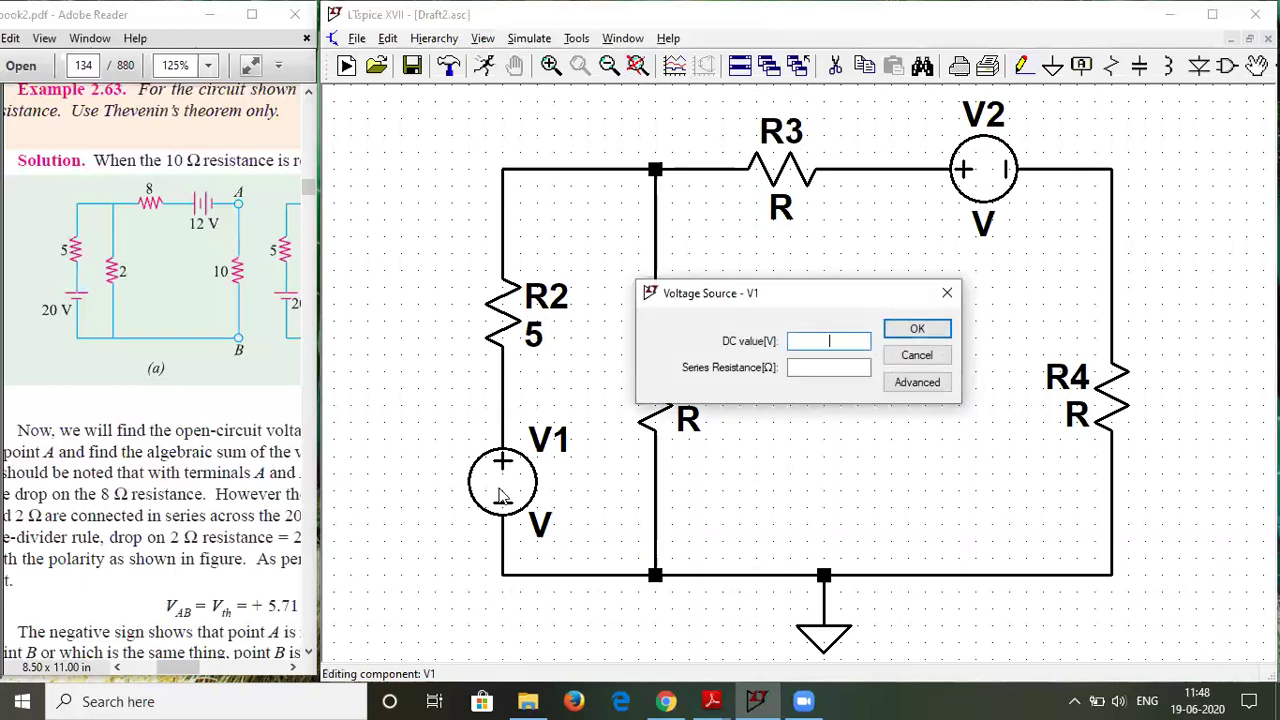
{"action": "type", "text": "20V"}
{"action": "key", "text": "Return"}
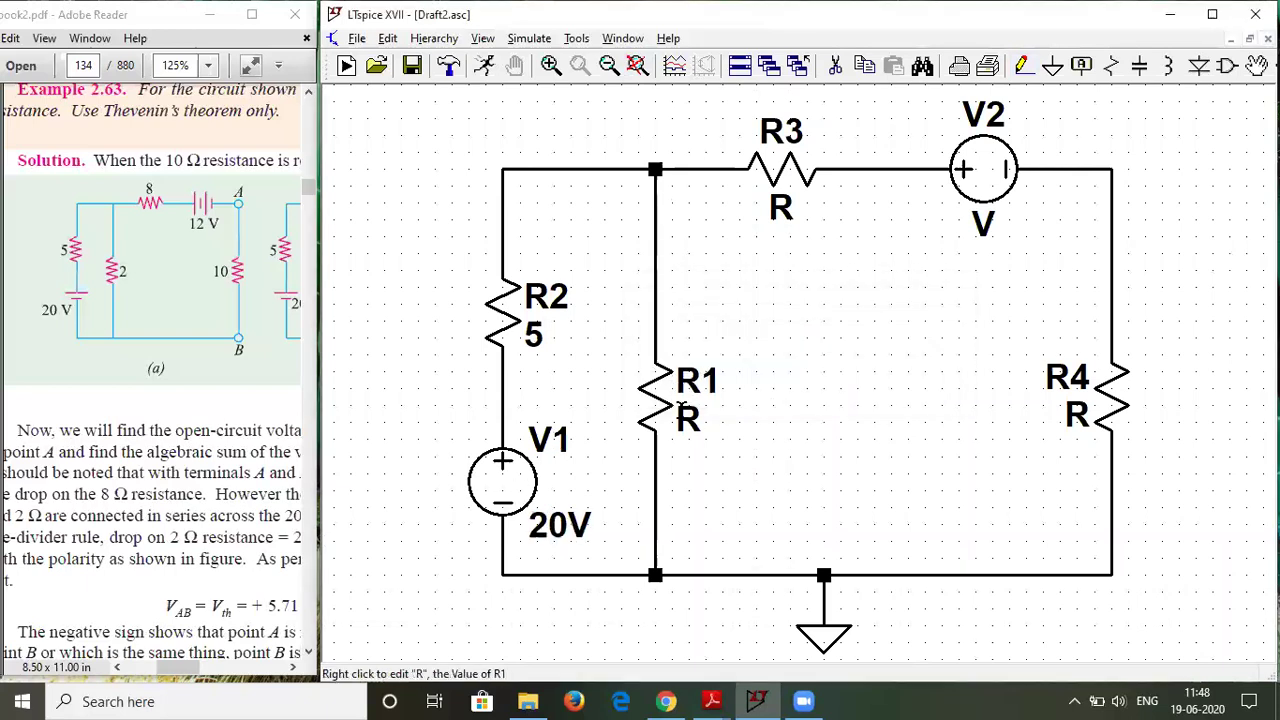
Step: Set resistor R1 to 2 and the value of voltage source V2 to 12V
{"action": "right_click", "coordinate": [680, 410]}
{"action": "type", "text": "2"}
{"action": "key", "text": "Return"}
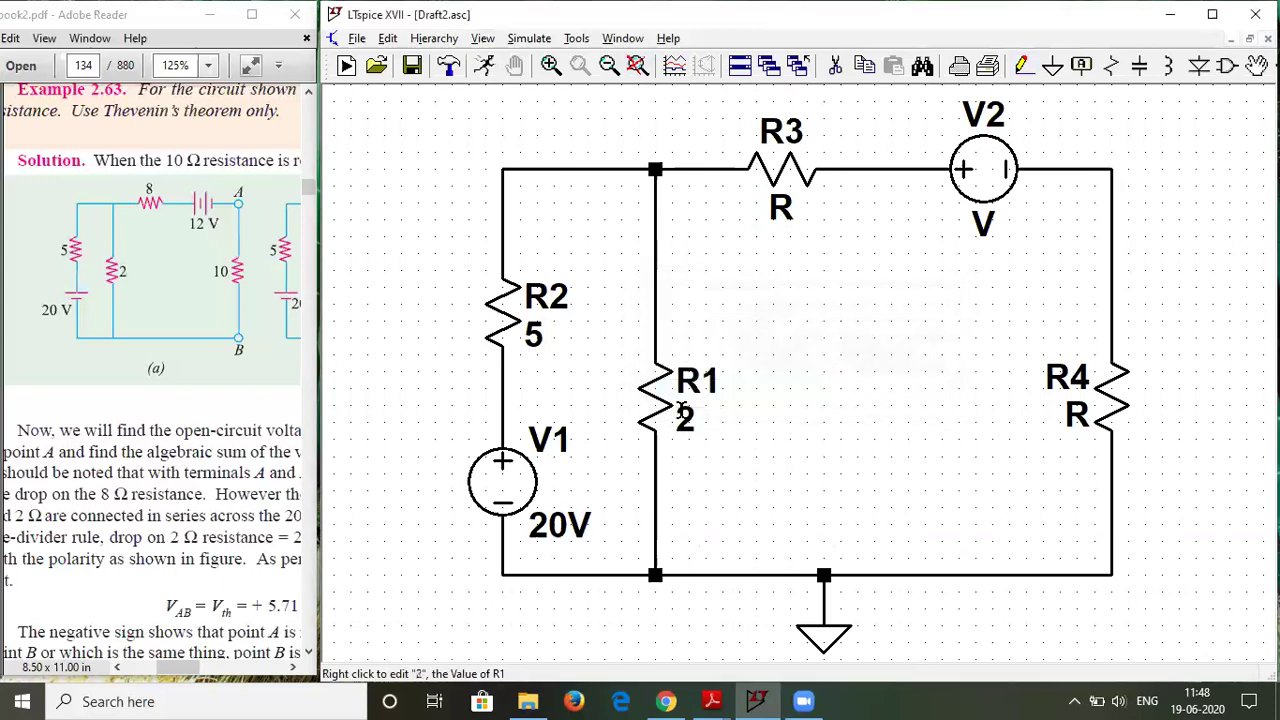
{"action": "right_click", "coordinate": [988, 180]}
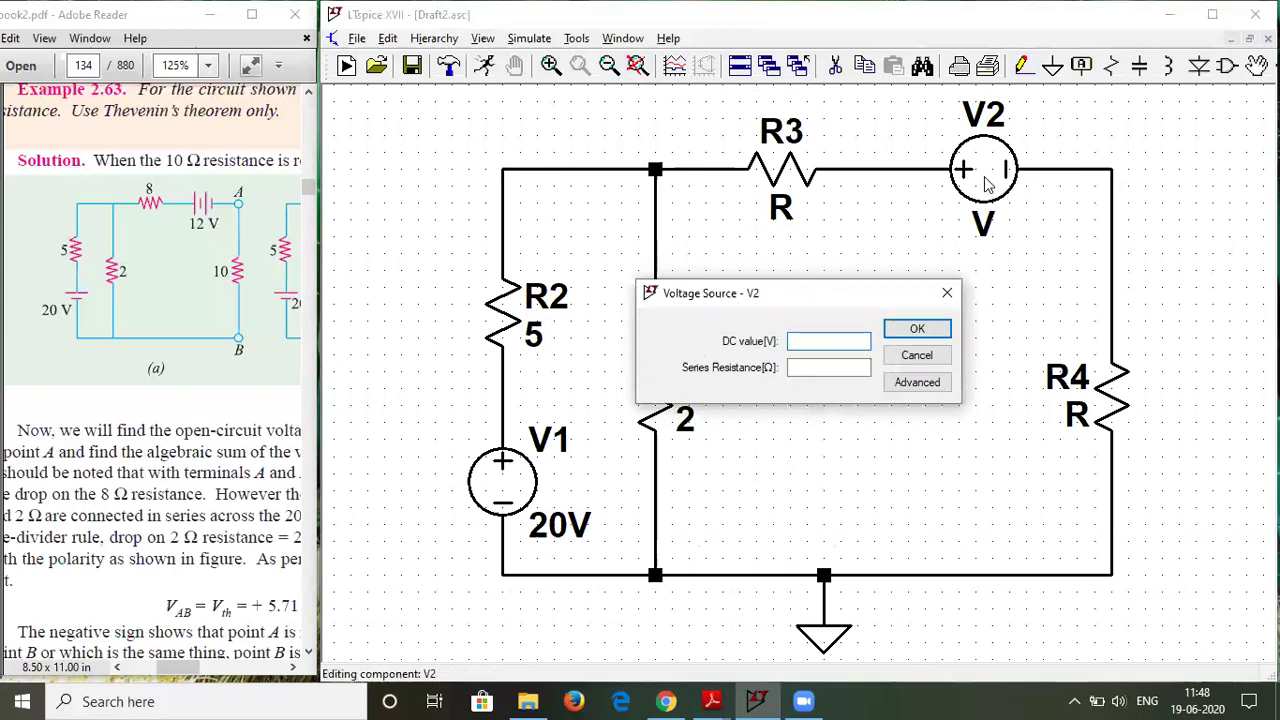
{"action": "type", "text": "12"}
{"action": "key", "text": "Return"}
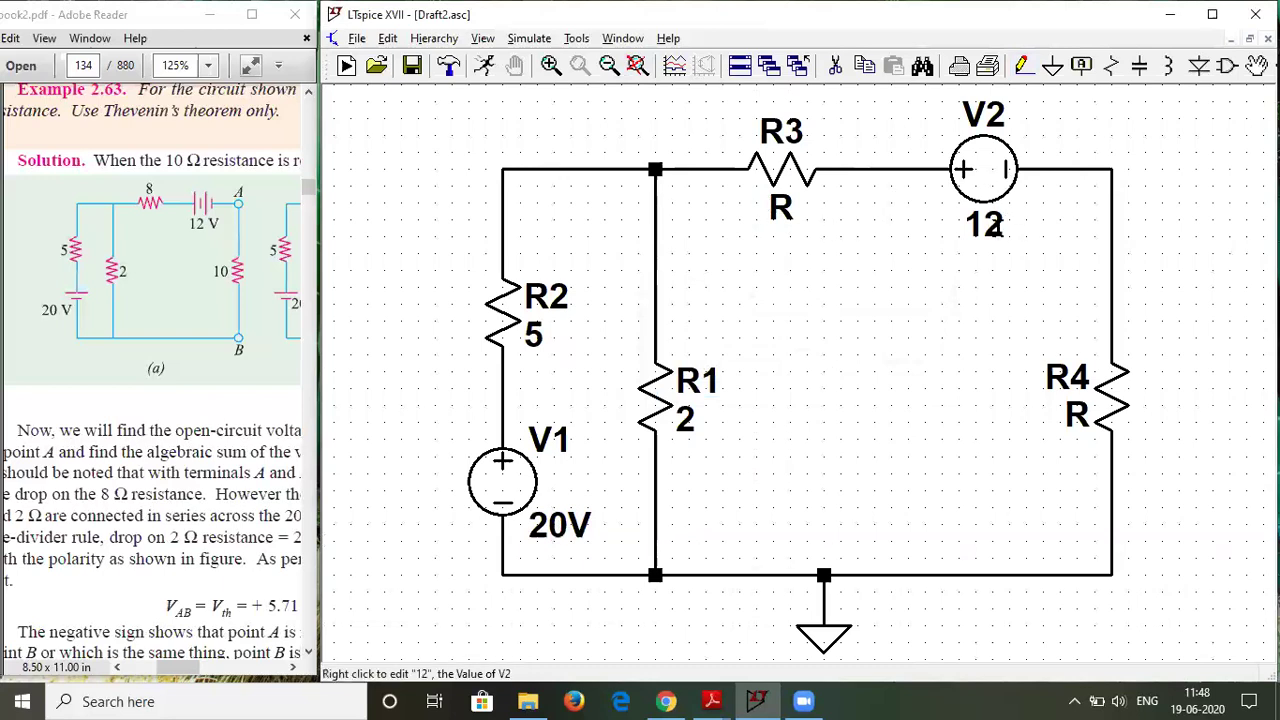
{"action": "right_click", "coordinate": [990, 226]}
{"action": "key", "text": "End"}
{"action": "type", "text": "V"}
{"action": "key", "text": "Return"}
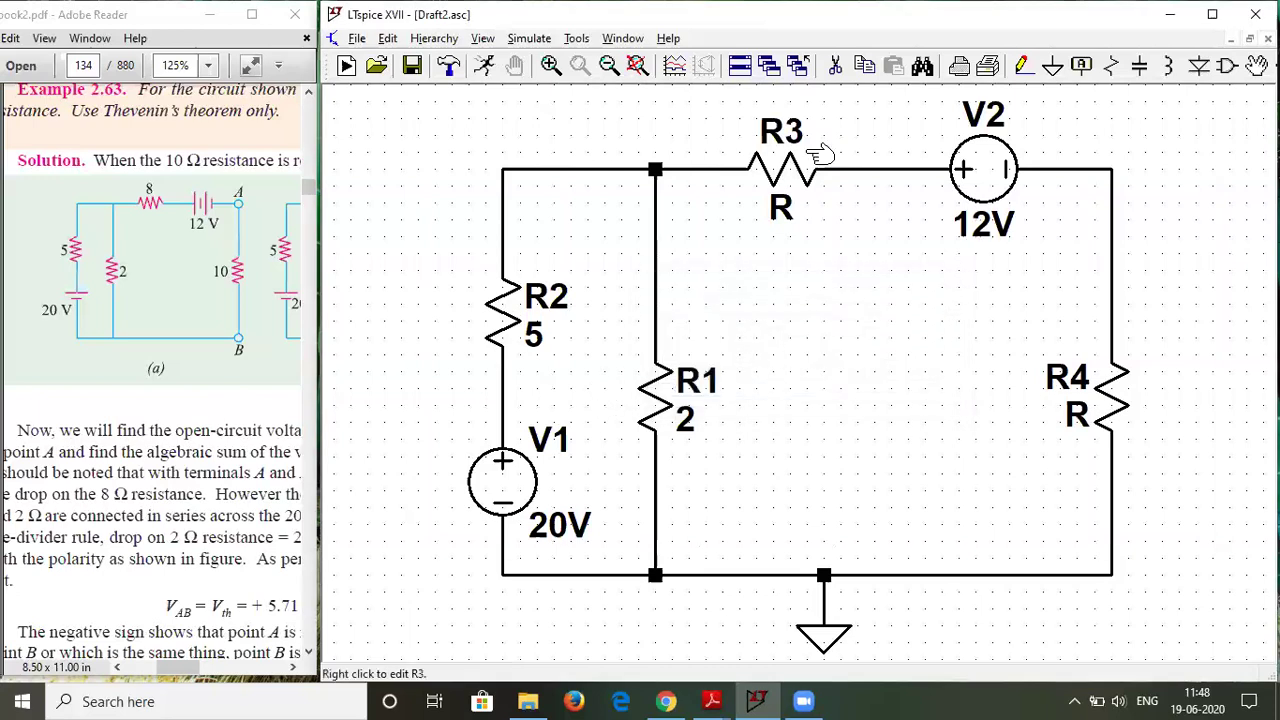
Step: Set resistor R3 to 8 and resistor R4 to 10
{"action": "right_click", "coordinate": [786, 214]}
{"action": "type", "text": "8"}
{"action": "key", "text": "Return"}
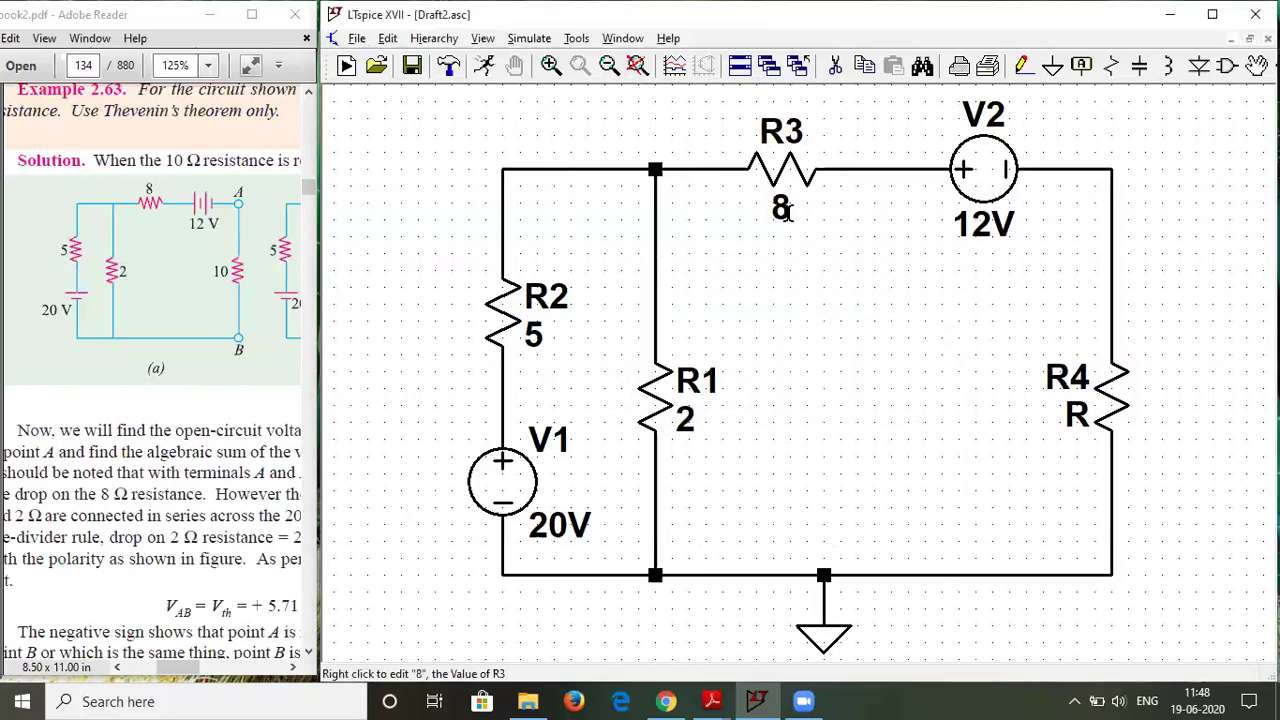
{"action": "right_click", "coordinate": [1080, 403]}
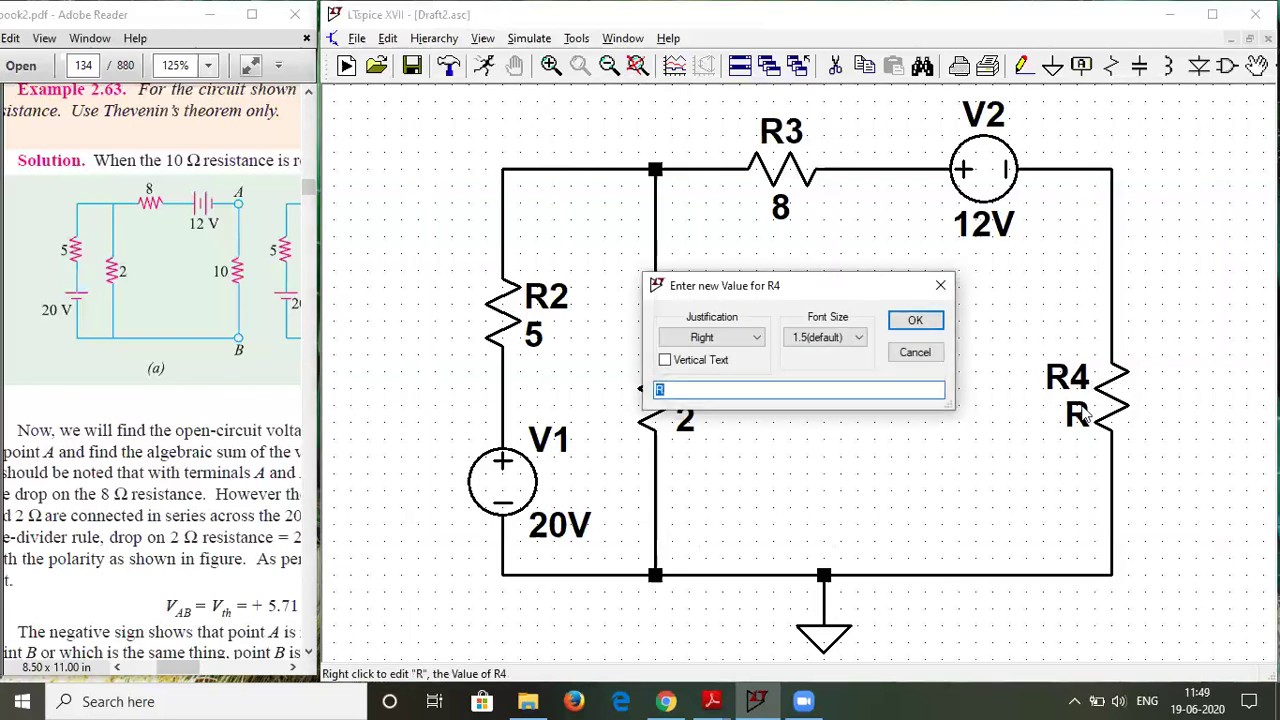
{"action": "key", "text": "Return"}
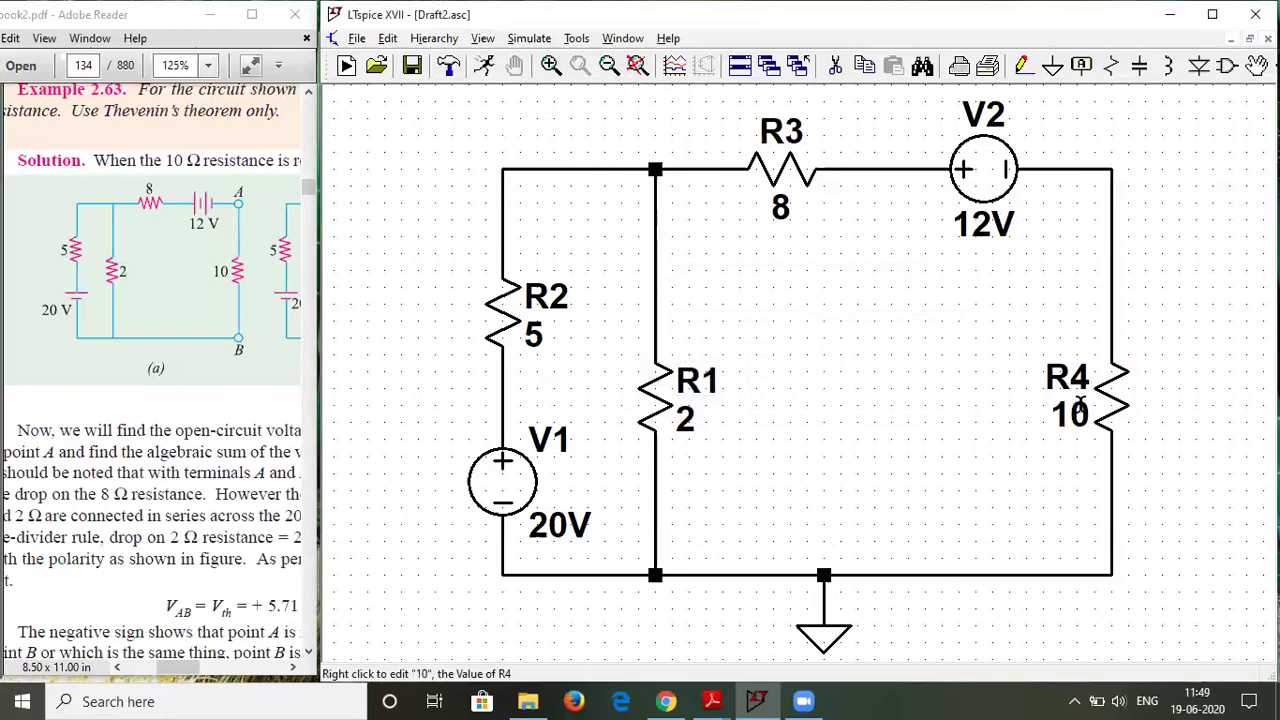
Step: Label the net at the corner between V2's negative terminal and R4 as A
{"action": "right_click", "coordinate": [1102, 171]}
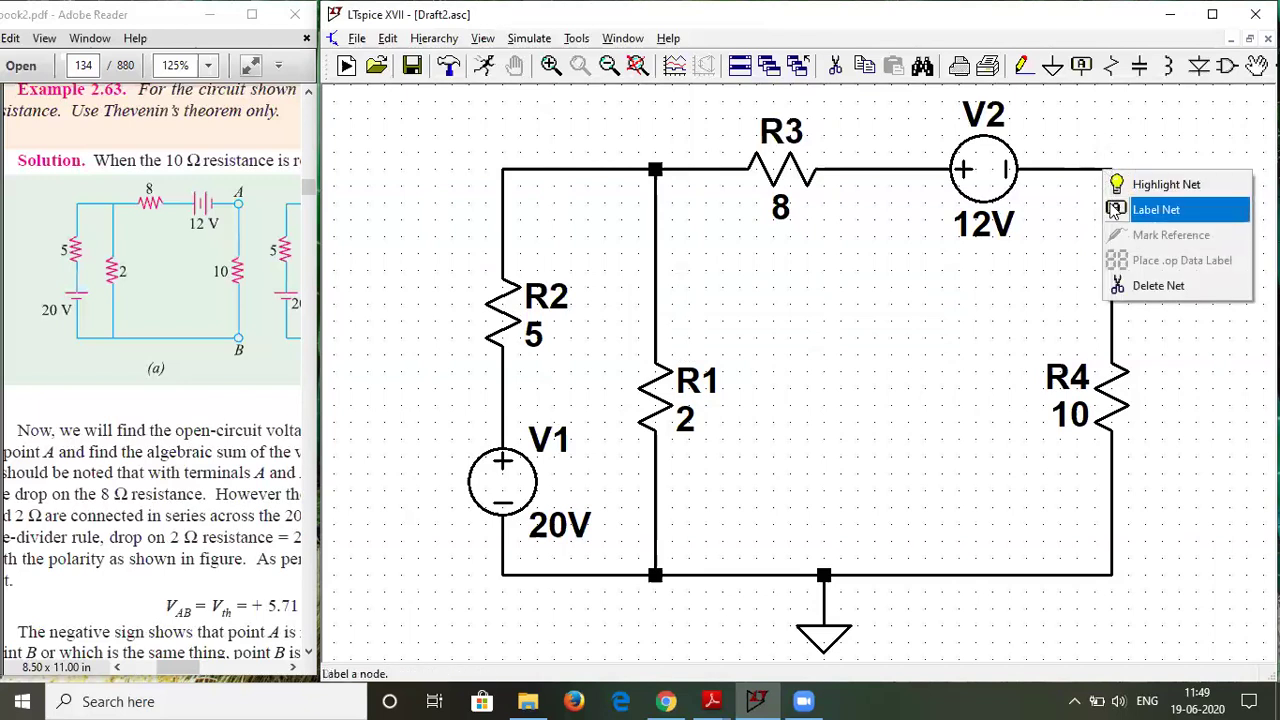
{"action": "left_click", "coordinate": [1113, 209]}
{"action": "type", "text": "A"}
{"action": "key", "text": "Return"}
{"action": "left_click", "coordinate": [1110, 170]}
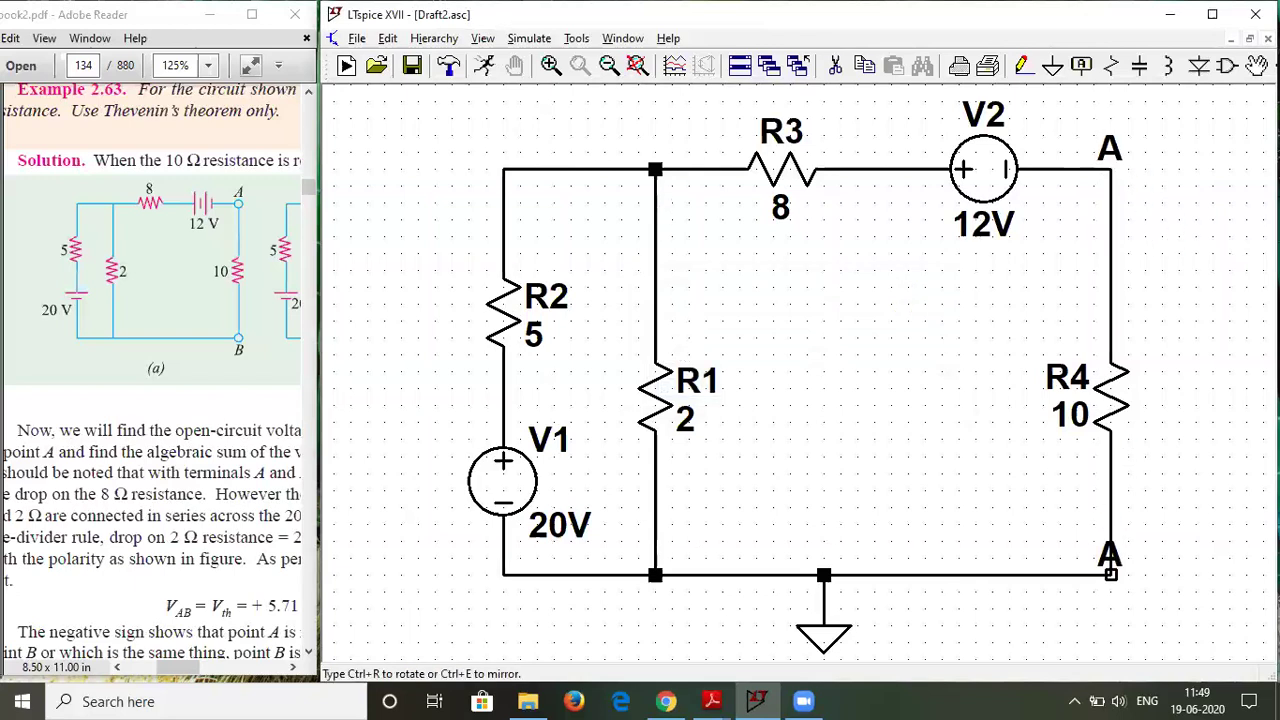
{"action": "key", "text": "Escape"}
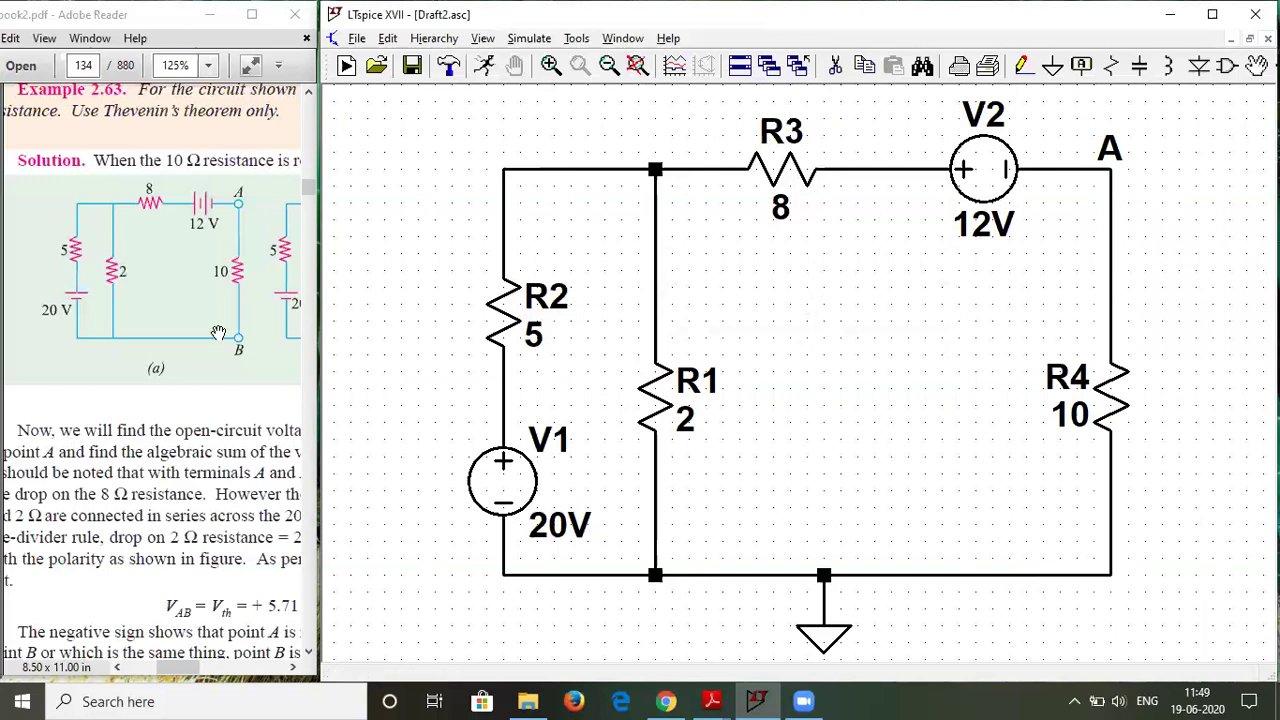
Step: Run the simulation of the circuit as a DC operating point analysis (.op)
{"action": "left_click_drag", "start_coordinate": [205, 406], "coordinate": [254, 393]}
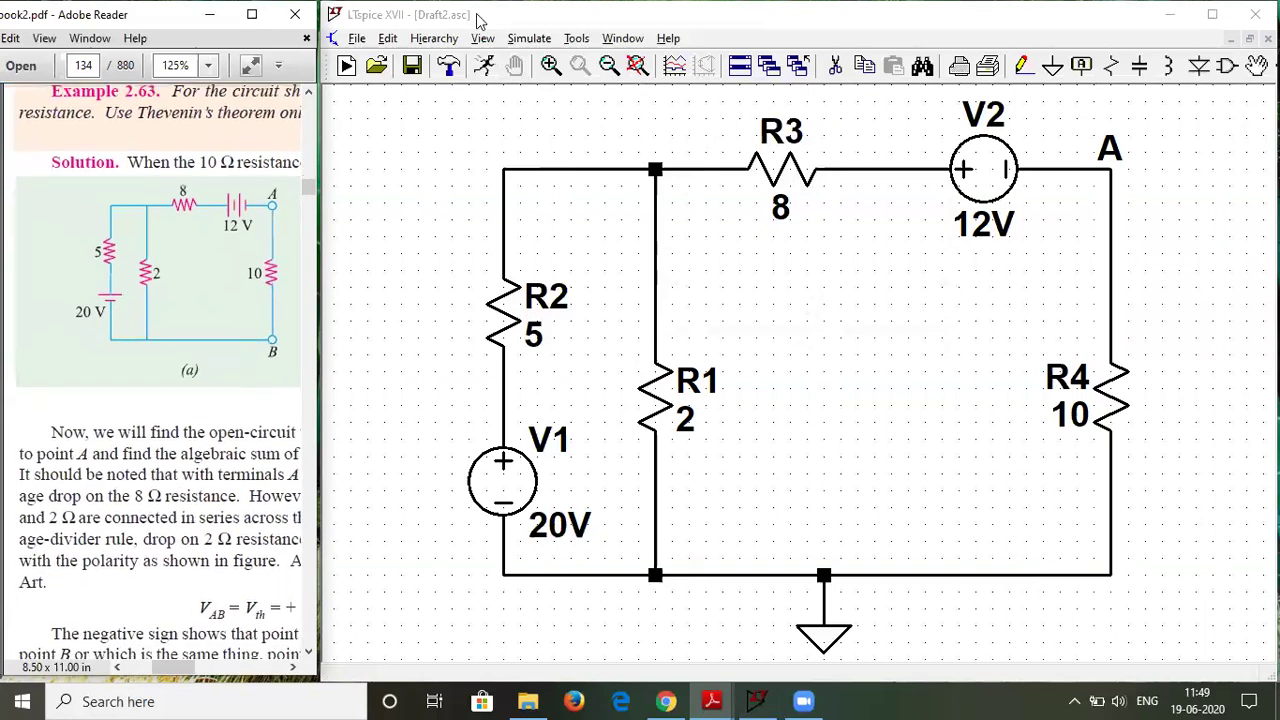
{"action": "left_click", "coordinate": [517, 38]}
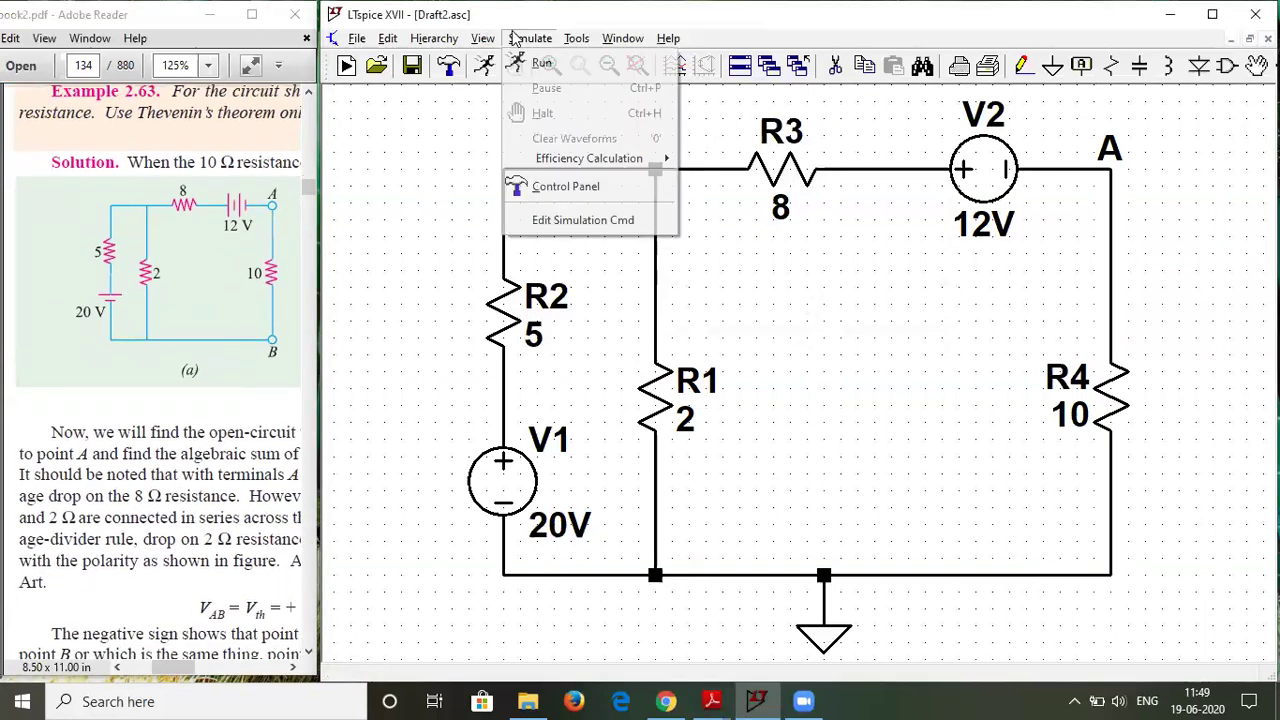
{"action": "left_click", "coordinate": [519, 59]}
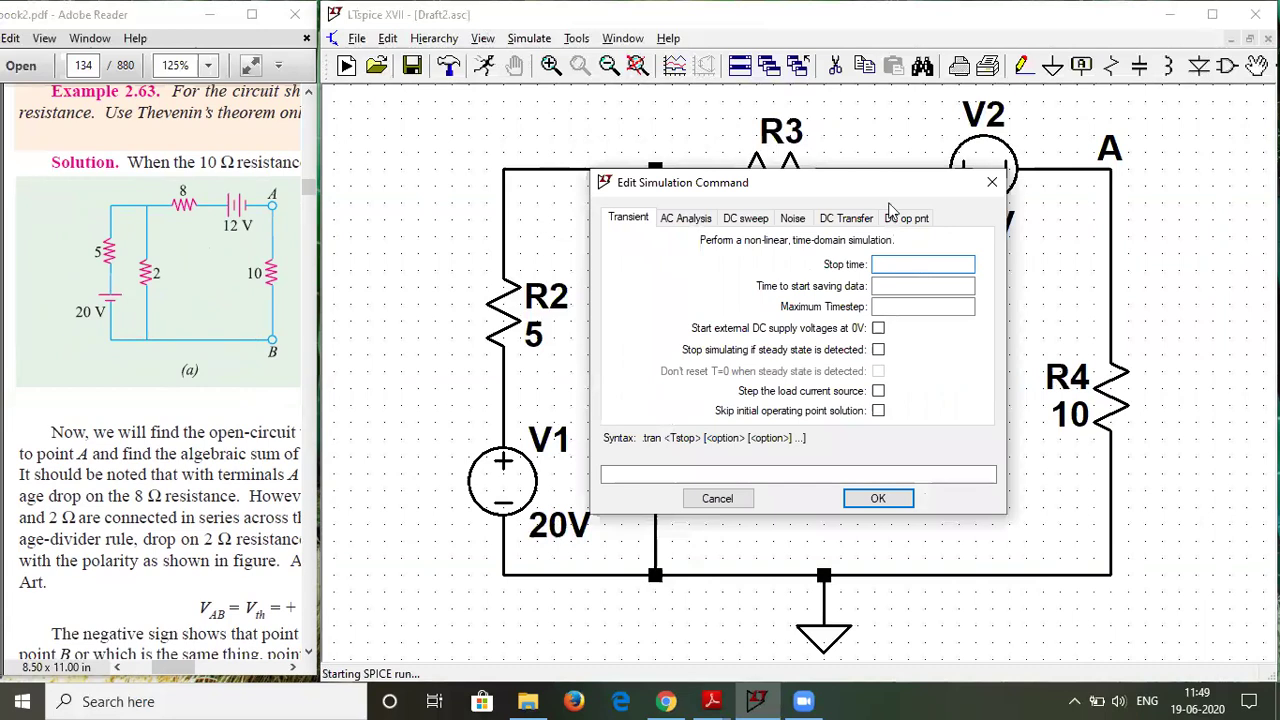
{"action": "left_click", "coordinate": [914, 217]}
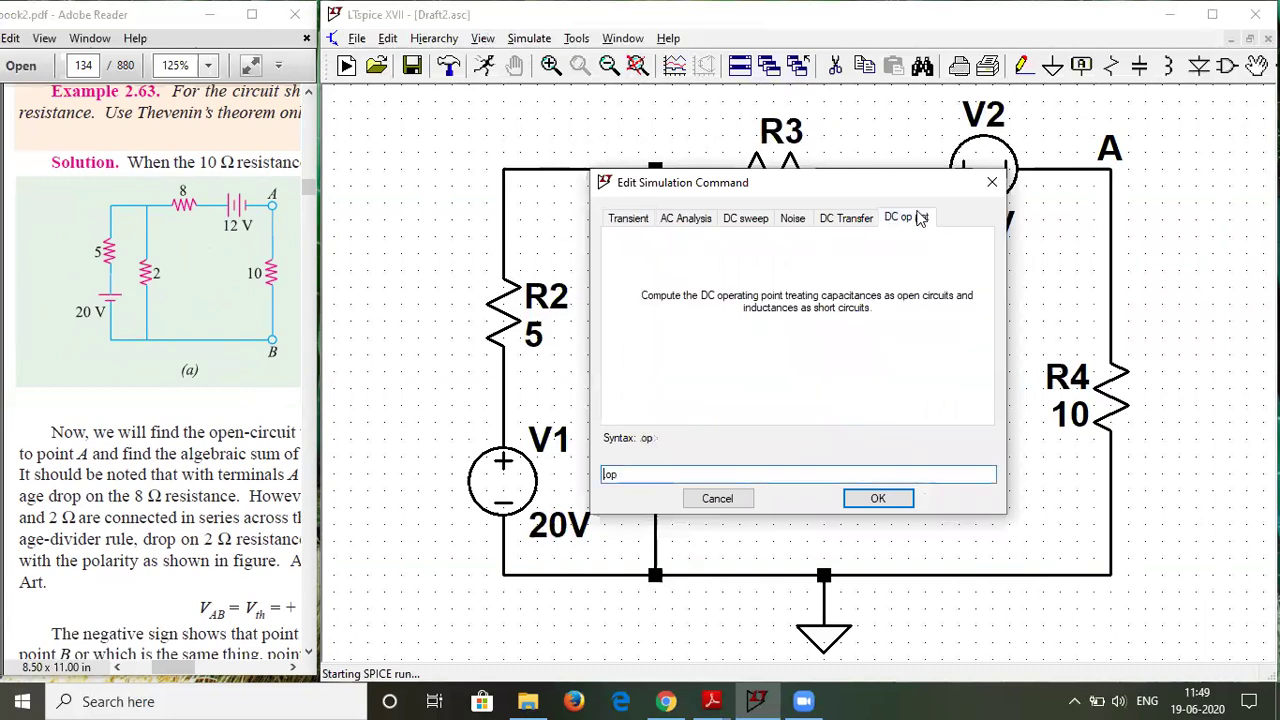
{"action": "left_click", "coordinate": [872, 498]}
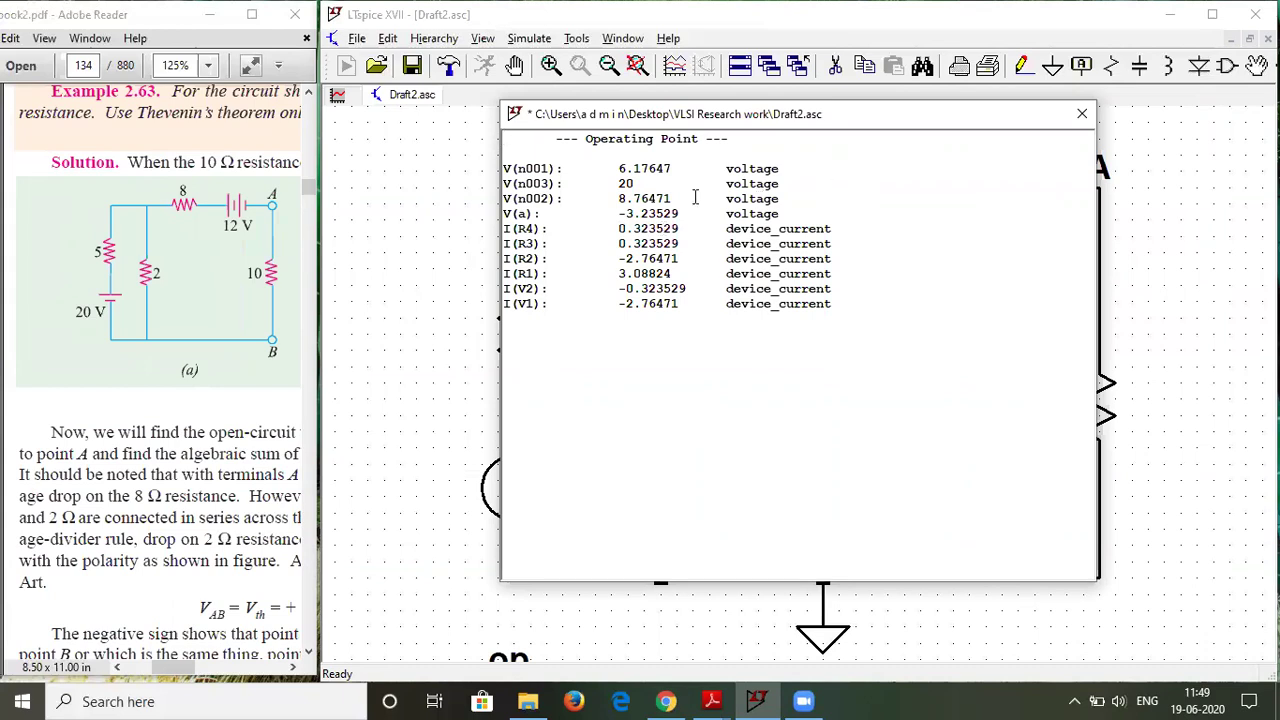
Step: Compare R4's current in the operating point results with the Example 2.63 solution in Adobe Reader, and close the results
{"action": "scroll", "coordinate": [694, 277], "scroll_direction": "up", "scroll_amount": 3, "text": "ctrl"}
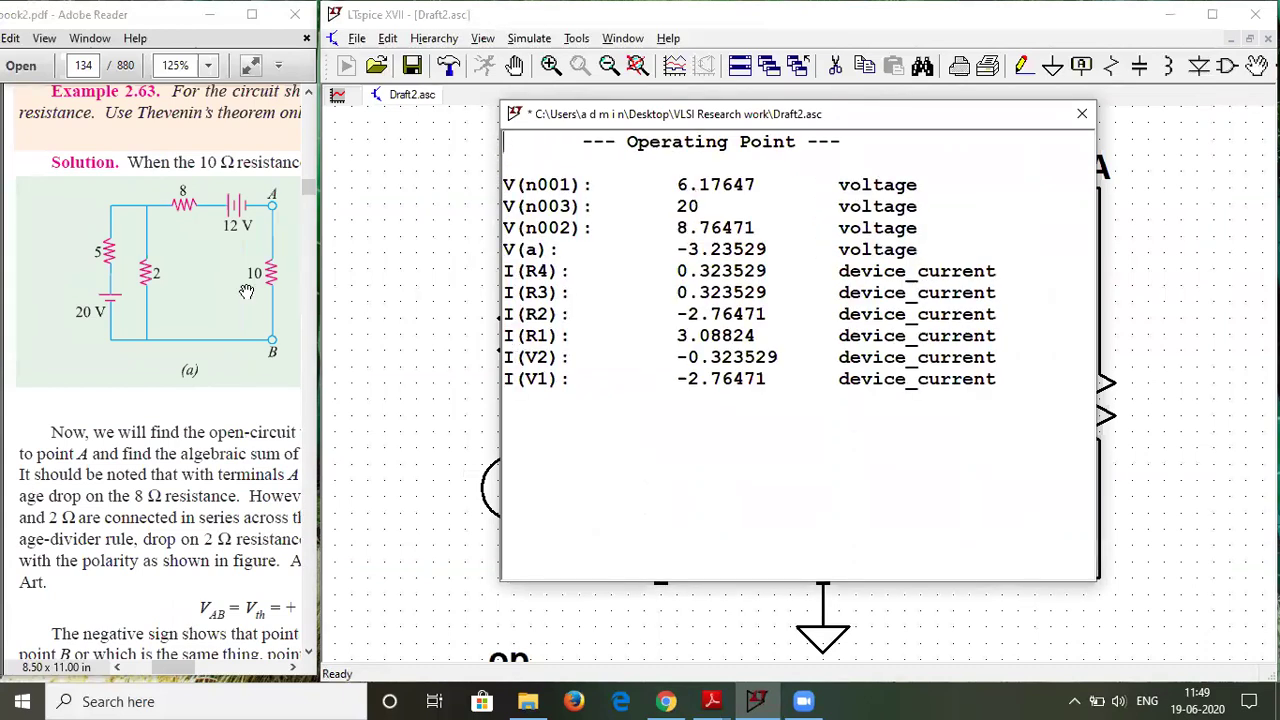
{"action": "left_click", "coordinate": [222, 74]}
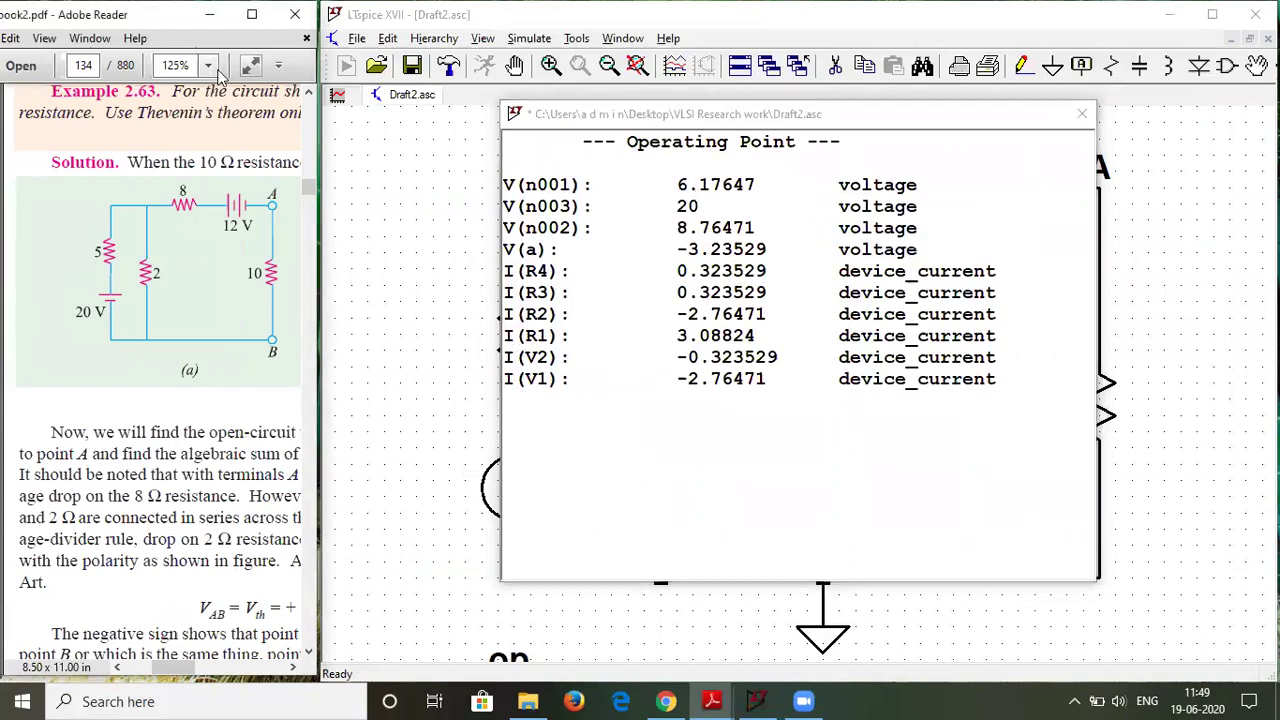
{"action": "left_click", "coordinate": [252, 14]}
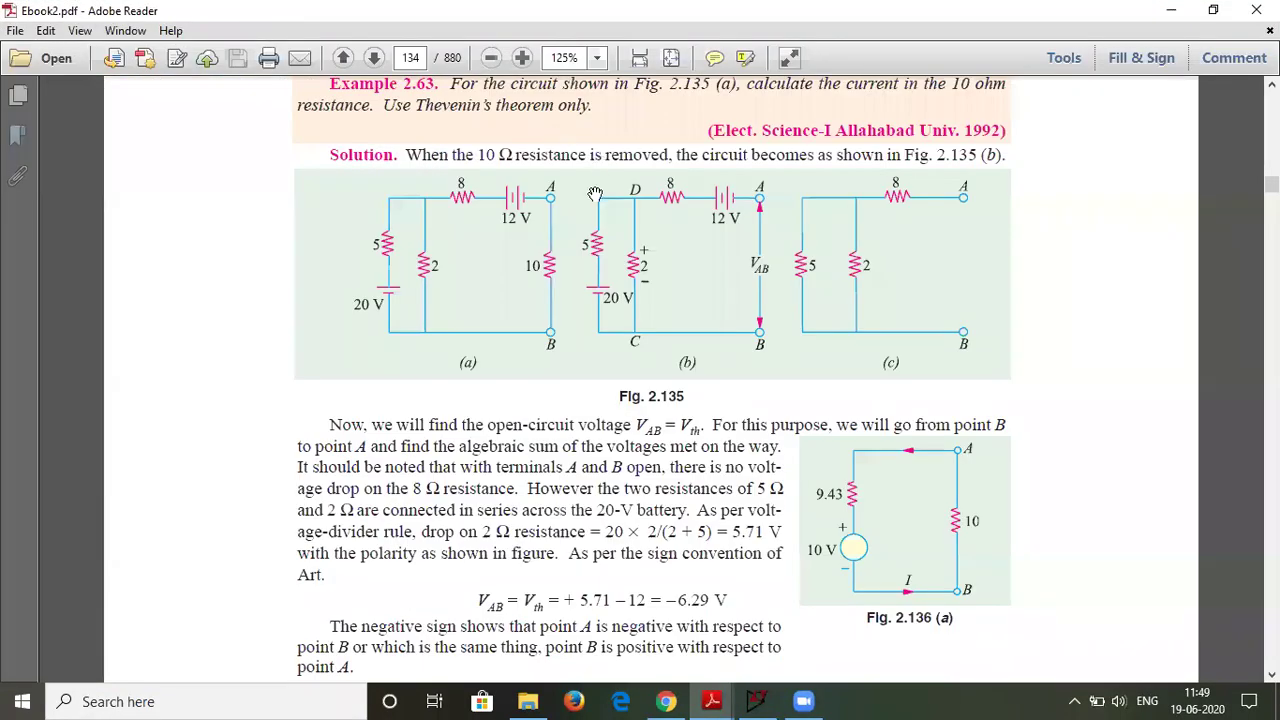
{"action": "scroll", "coordinate": [595, 194], "scroll_direction": "up", "scroll_amount": 1}
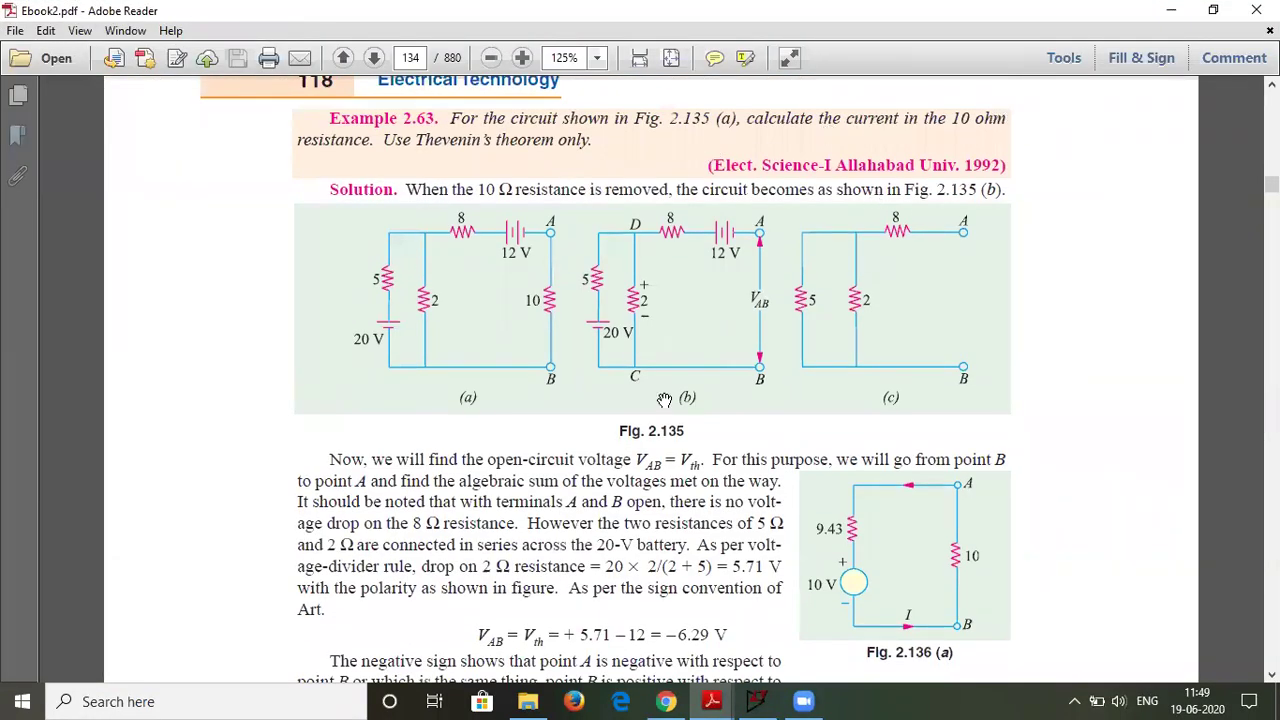
{"action": "scroll", "coordinate": [665, 398], "scroll_direction": "down", "scroll_amount": 5}
{"action": "scroll", "coordinate": [665, 398], "scroll_direction": "down", "scroll_amount": 6}
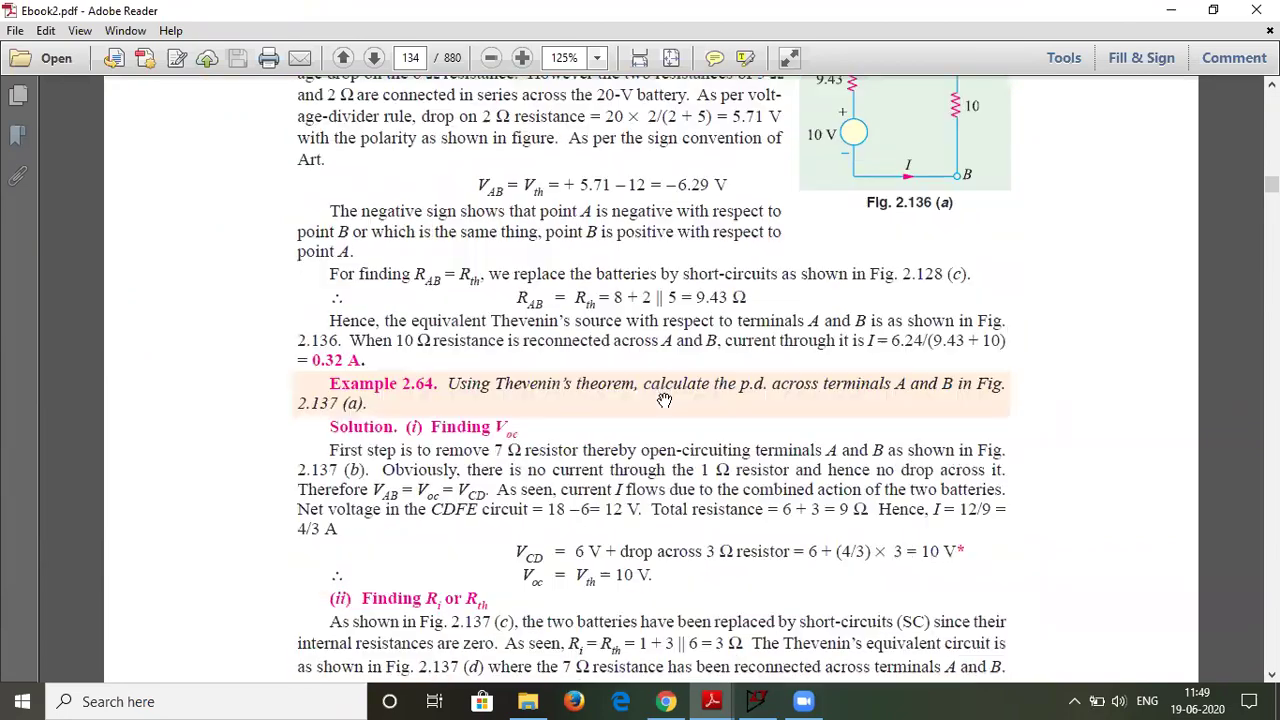
{"action": "scroll", "coordinate": [664, 400], "scroll_direction": "up", "scroll_amount": 6}
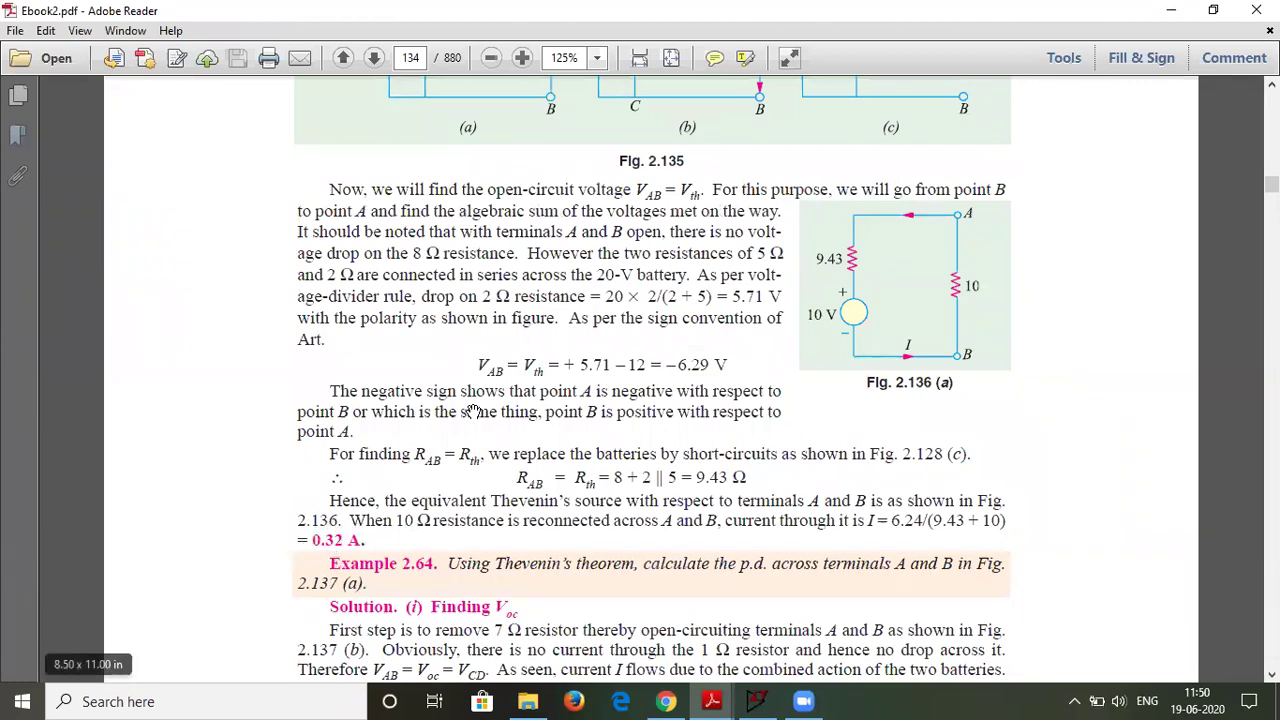
{"action": "scroll", "coordinate": [473, 411], "scroll_direction": "up", "scroll_amount": 5}
{"action": "double_click", "coordinate": [465, 8]}
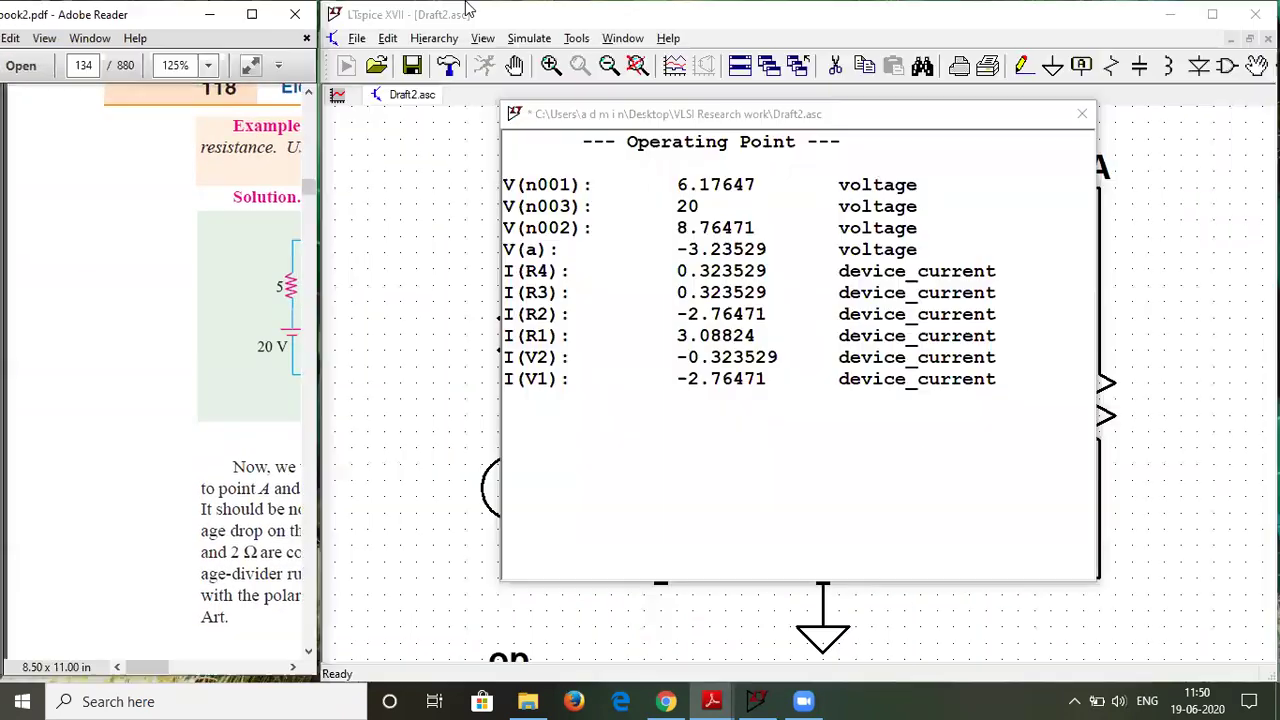
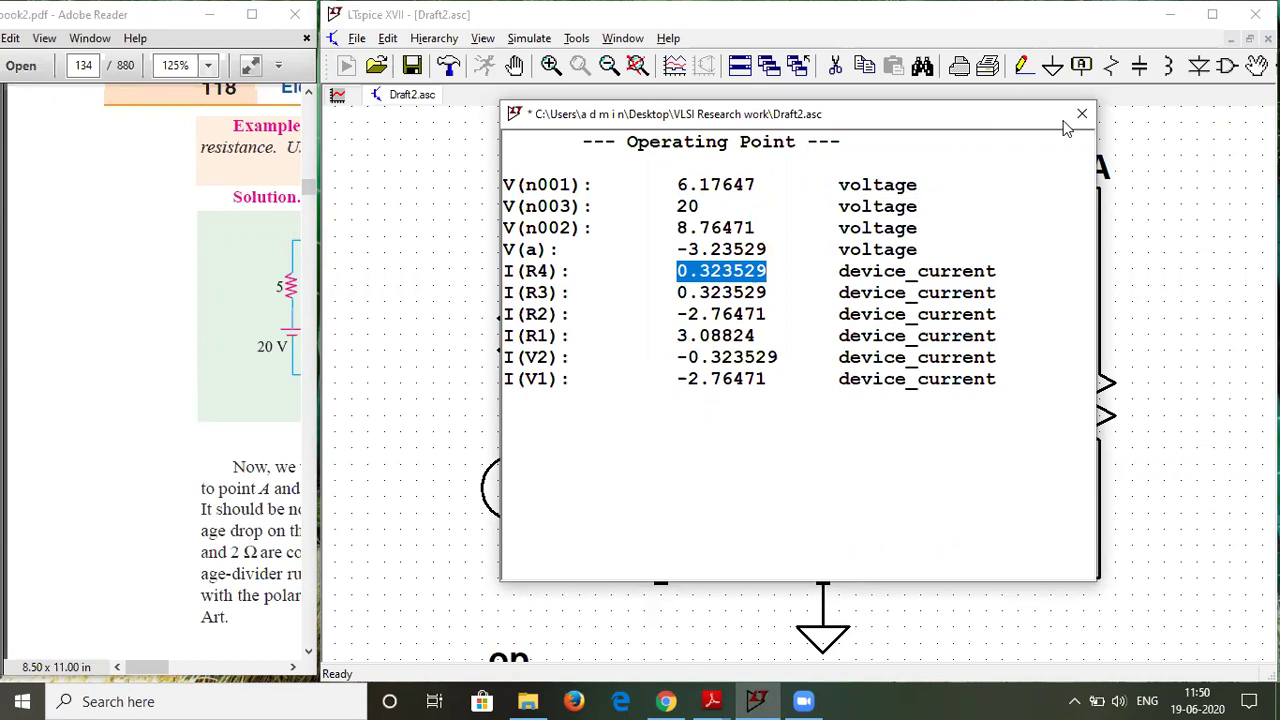
{"action": "left_click", "coordinate": [1081, 114]}
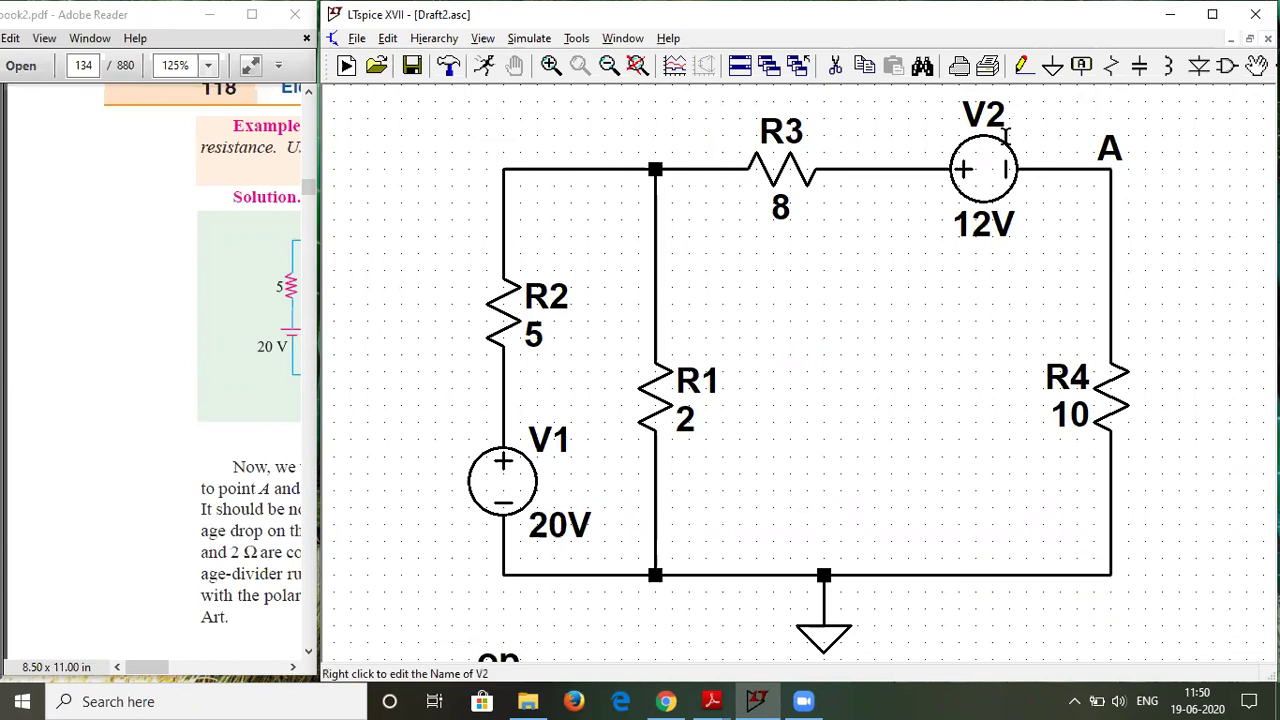
Step: Add the comment text "Thevenins Theorem: DC Circuit" at font size 2.5 as a title above the circuit
{"action": "left_click", "coordinate": [608, 66]}
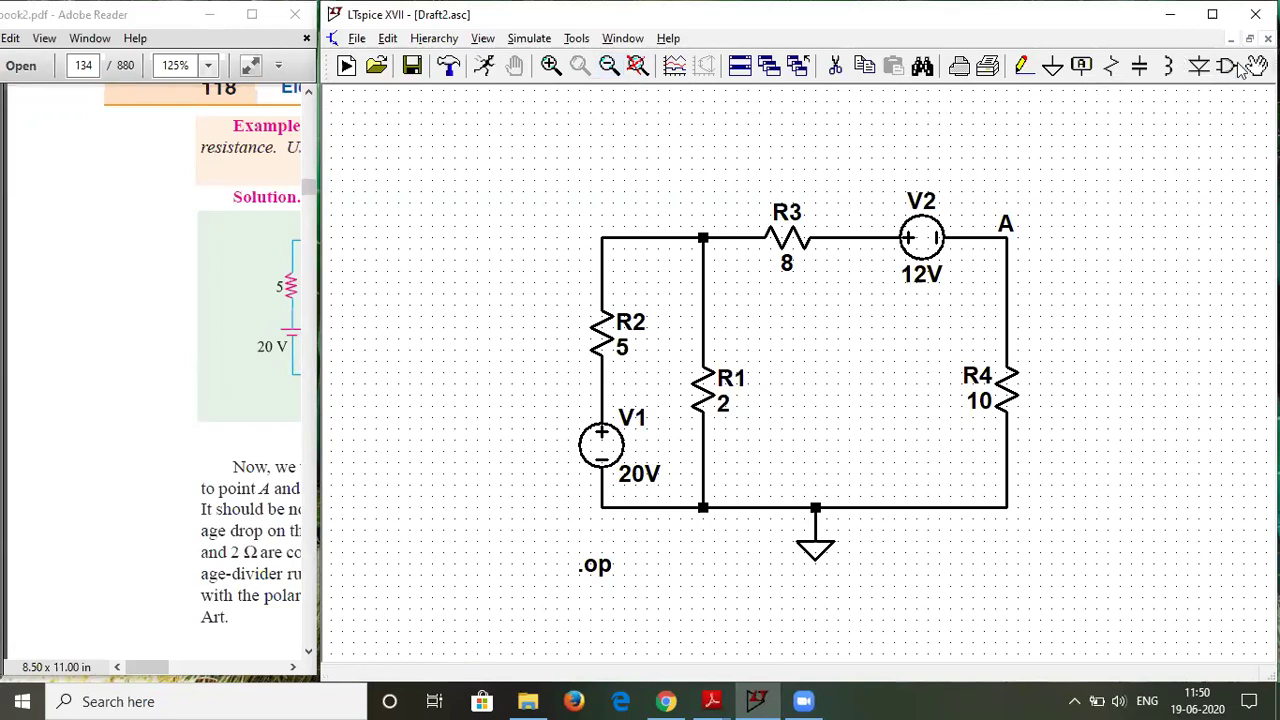
{"action": "right_click", "coordinate": [1123, 146]}
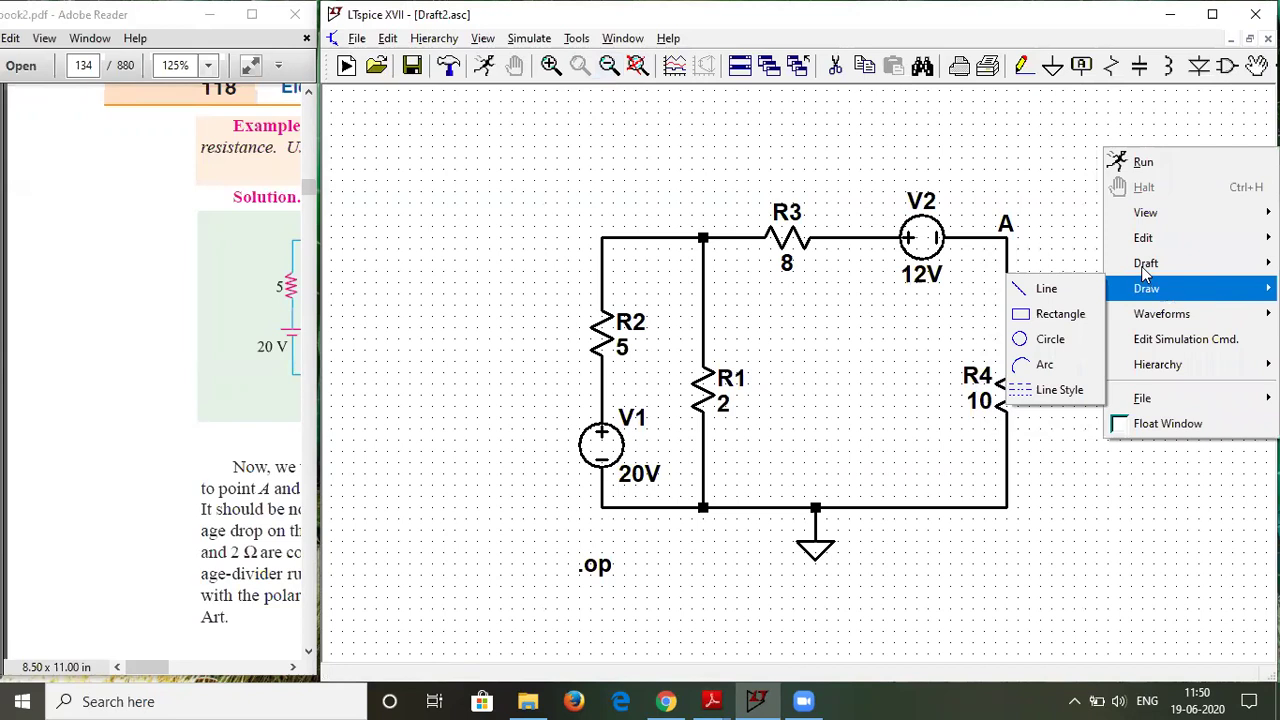
{"action": "mouse_move", "coordinate": [1146, 265]}
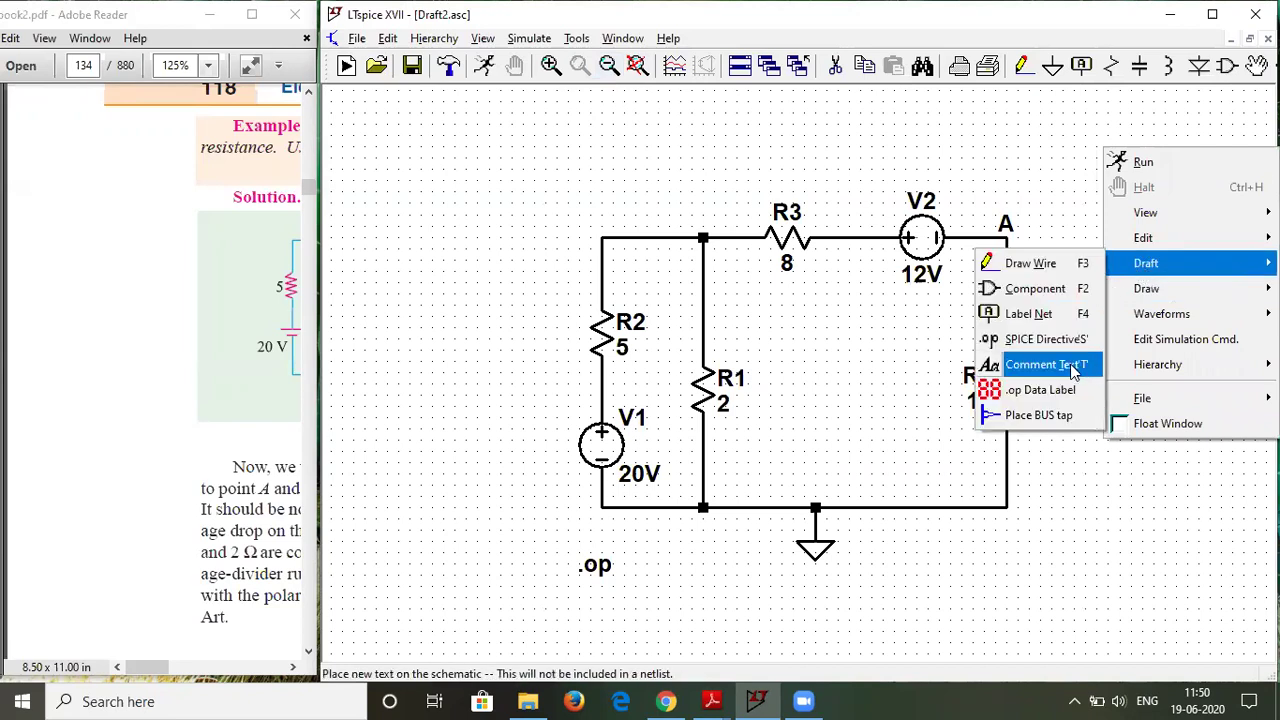
{"action": "left_click", "coordinate": [1073, 366]}
{"action": "type", "text": "Thevenins Theorem: DC Circuit"}
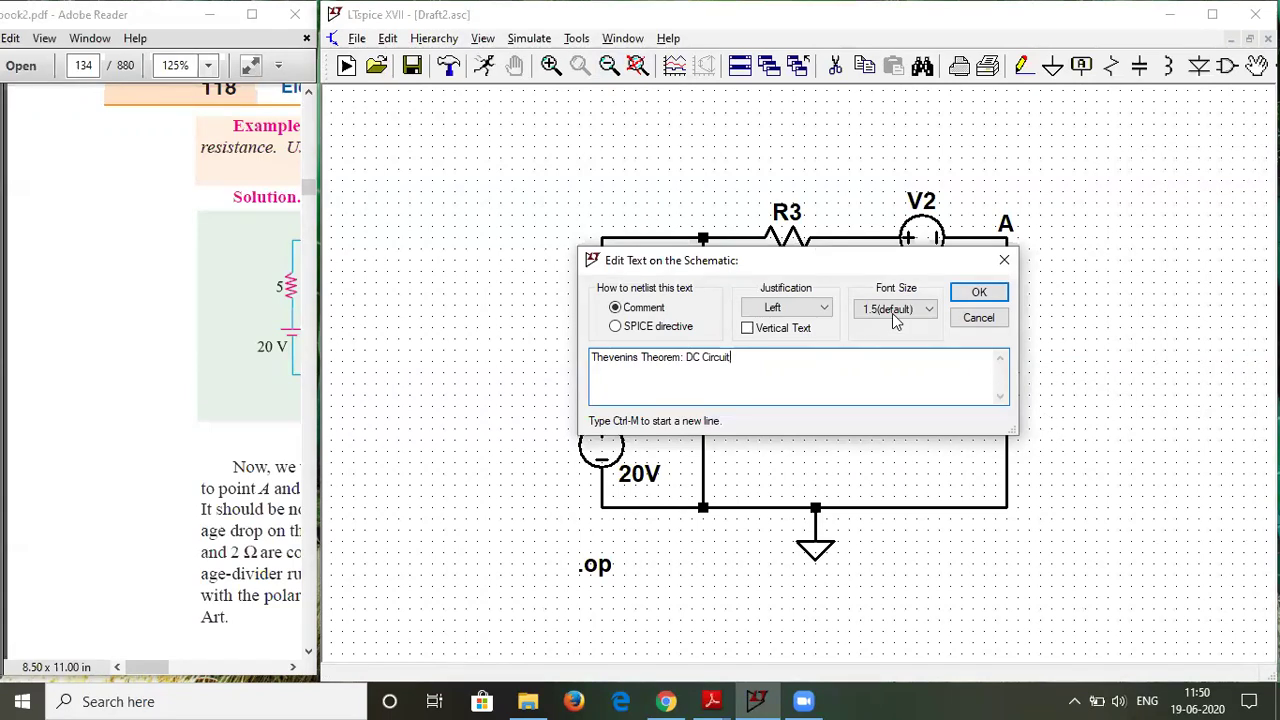
{"action": "left_click", "coordinate": [895, 312]}
{"action": "left_click", "coordinate": [880, 374]}
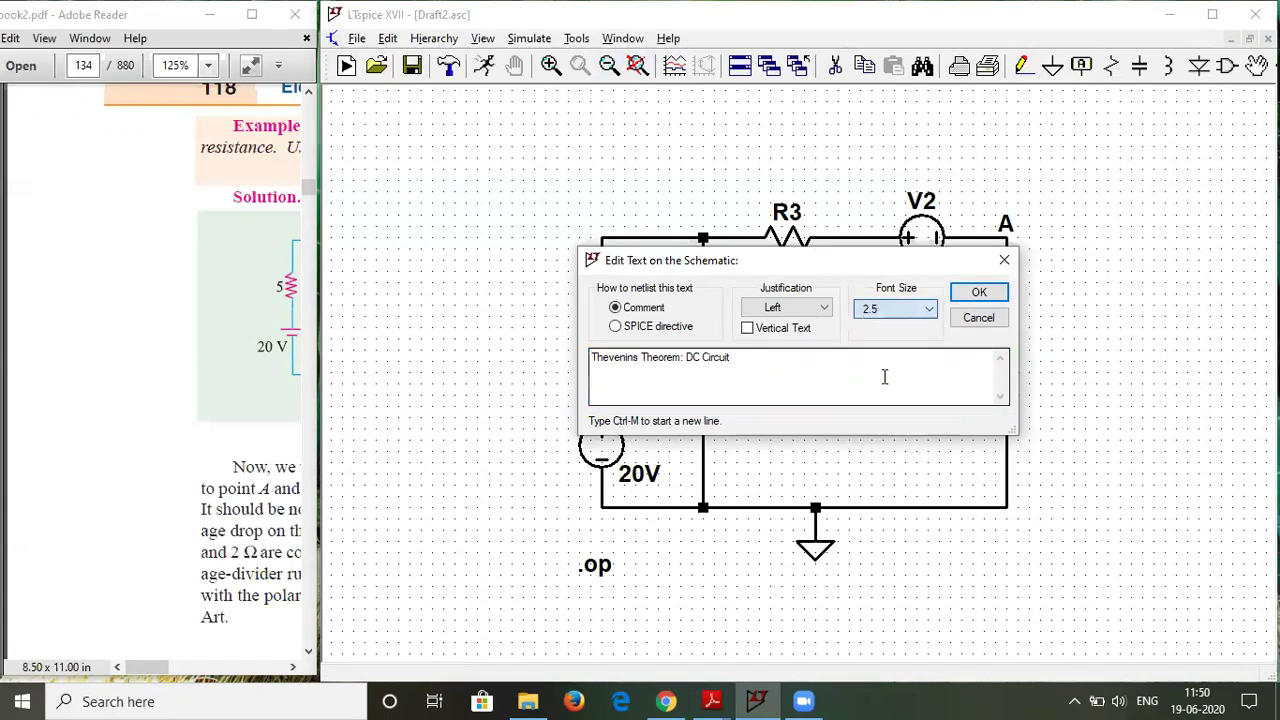
{"action": "left_click", "coordinate": [979, 291]}
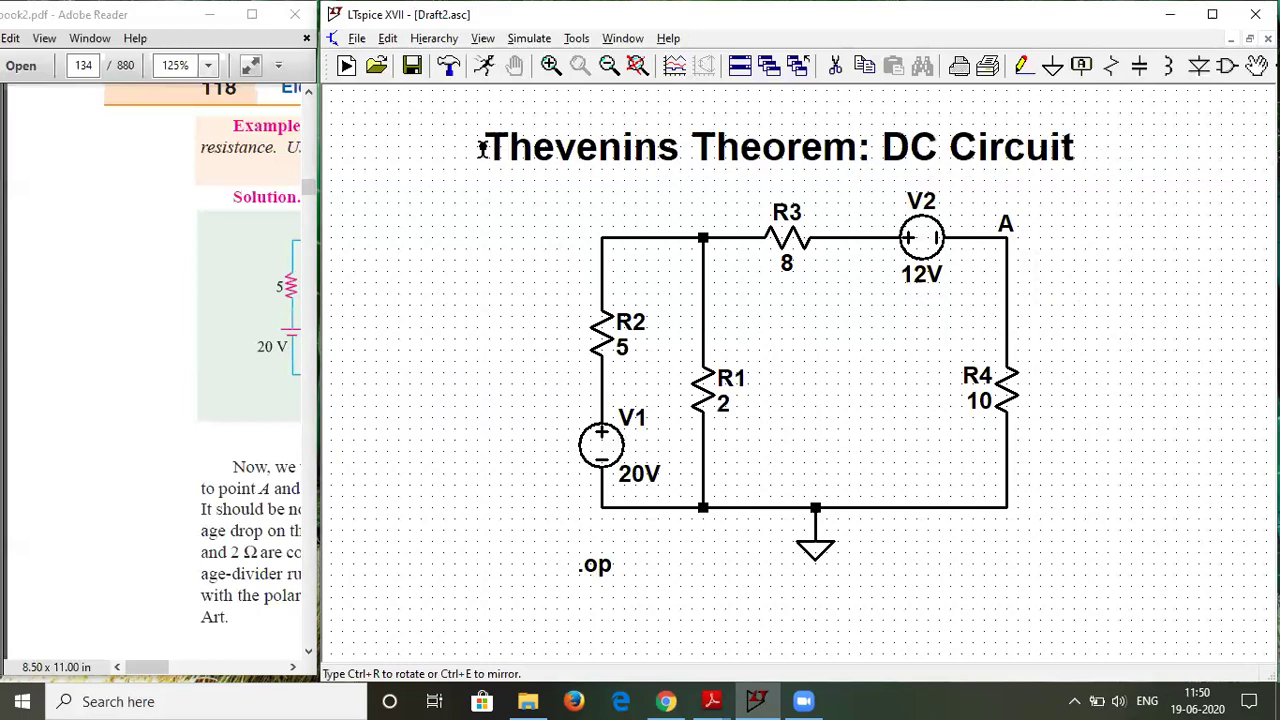
{"action": "left_click", "coordinate": [514, 151]}
Step: Copy the whole circuit with its .op directive, without the title, into a new schematic
{"action": "left_click", "coordinate": [637, 65]}
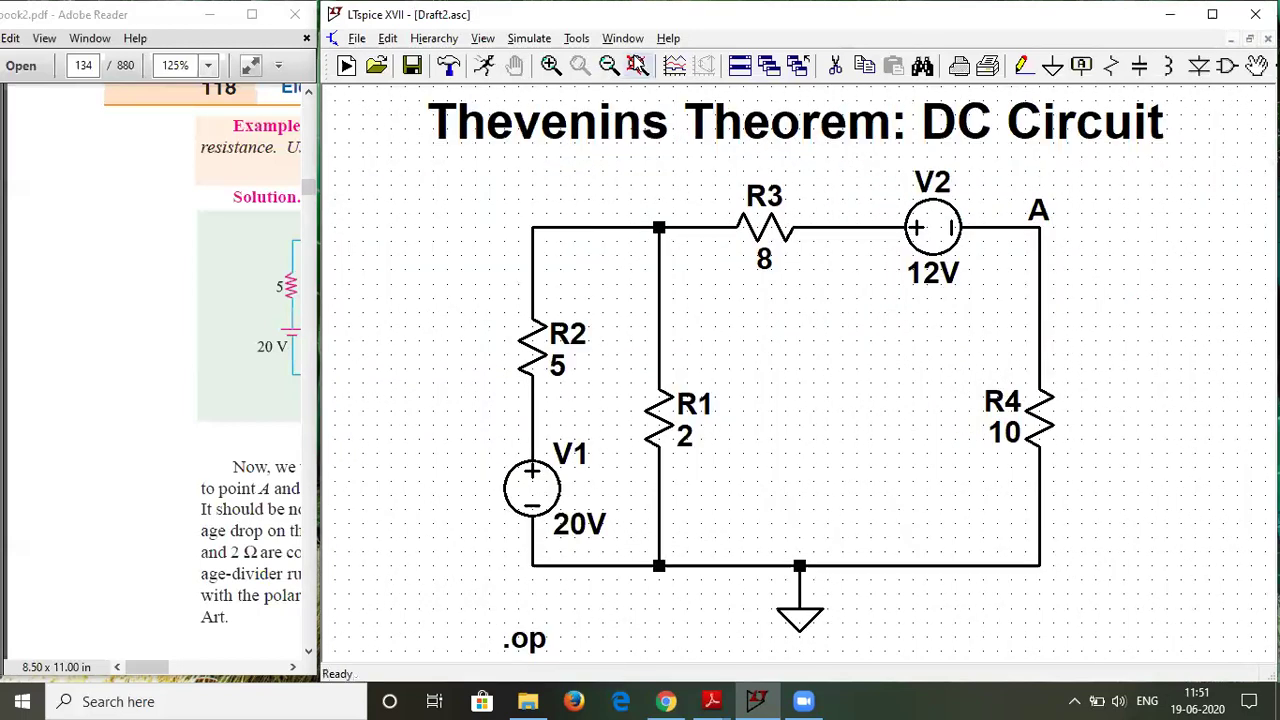
{"action": "left_click", "coordinate": [610, 65]}
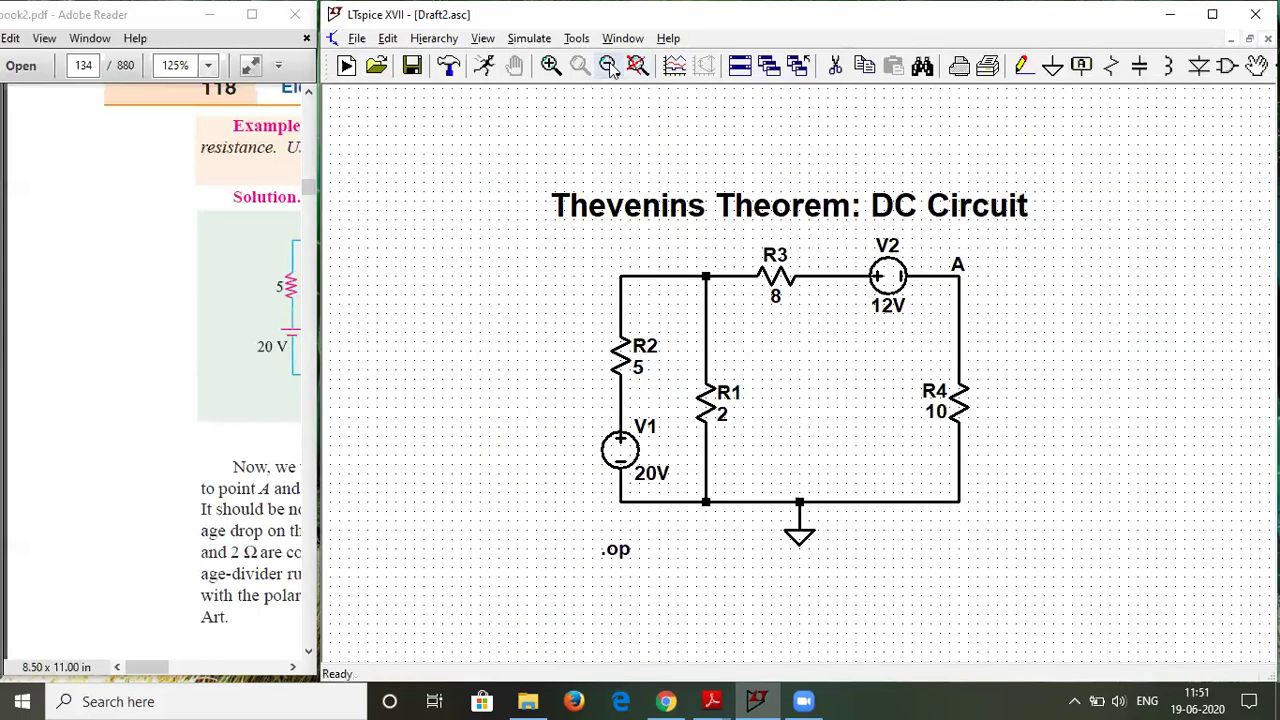
{"action": "left_click", "coordinate": [865, 65]}
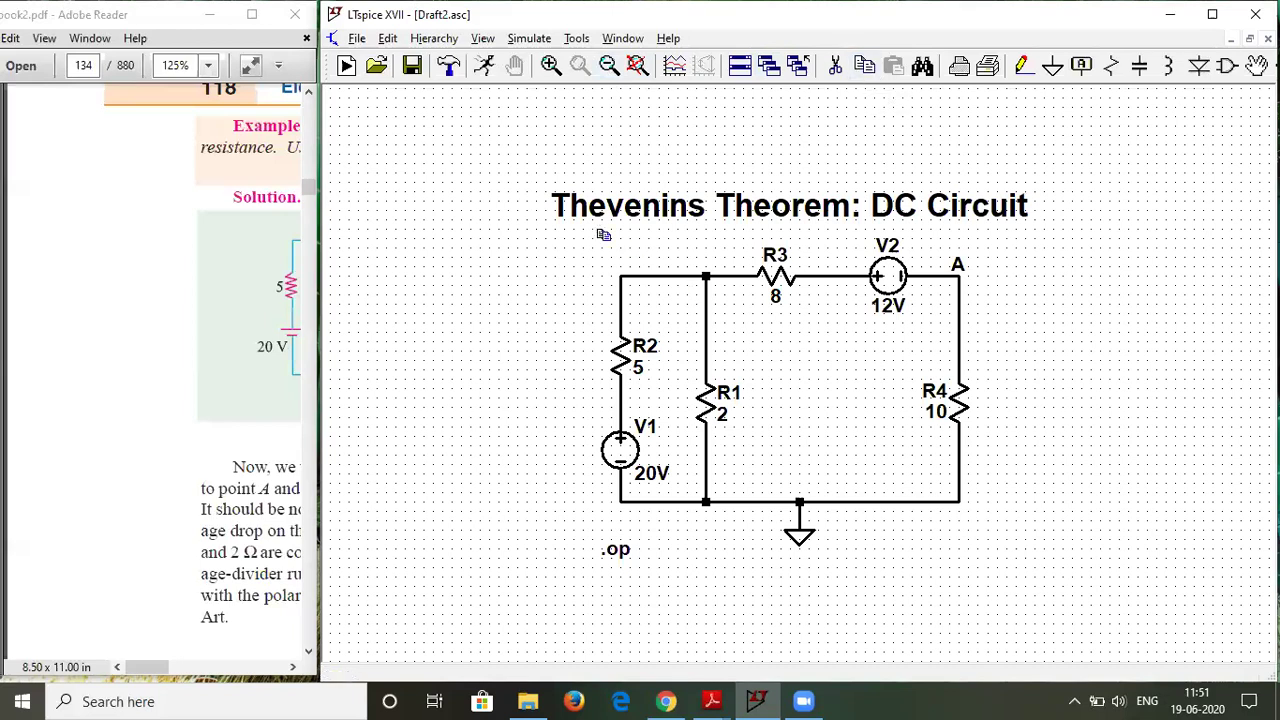
{"action": "left_click_drag", "start_coordinate": [583, 234], "coordinate": [1017, 576]}
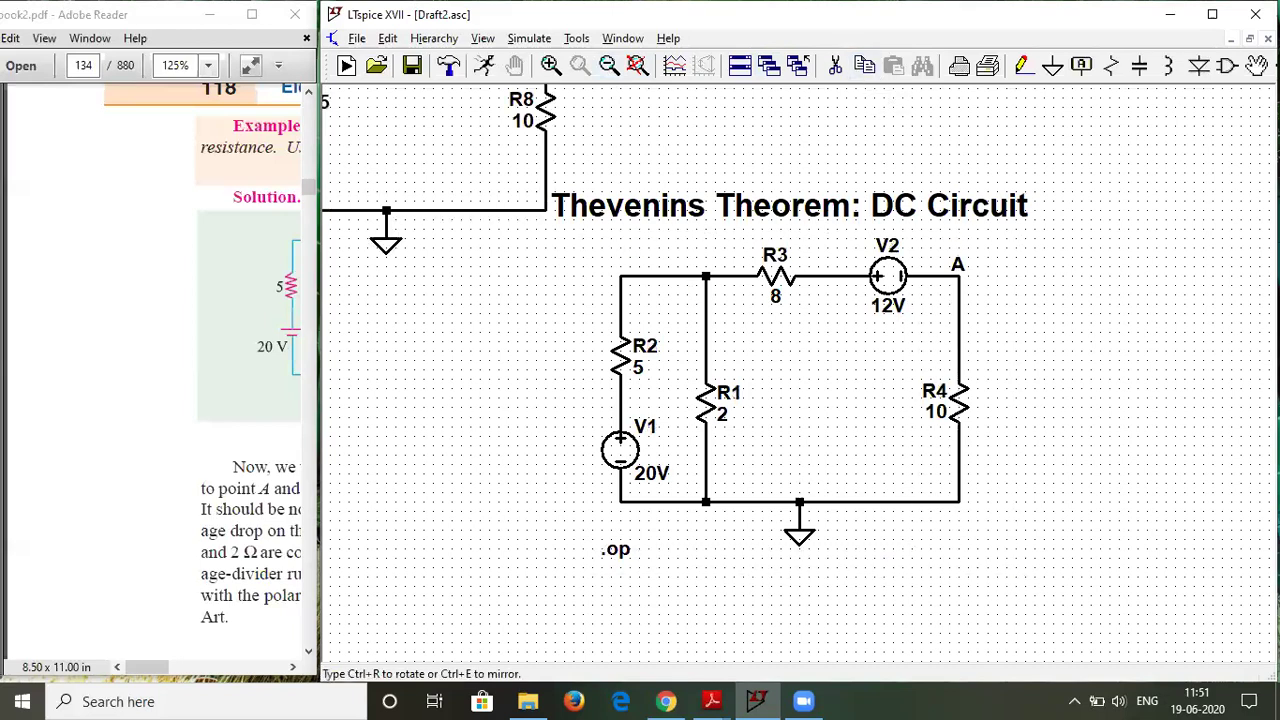
{"action": "left_click", "coordinate": [346, 65]}
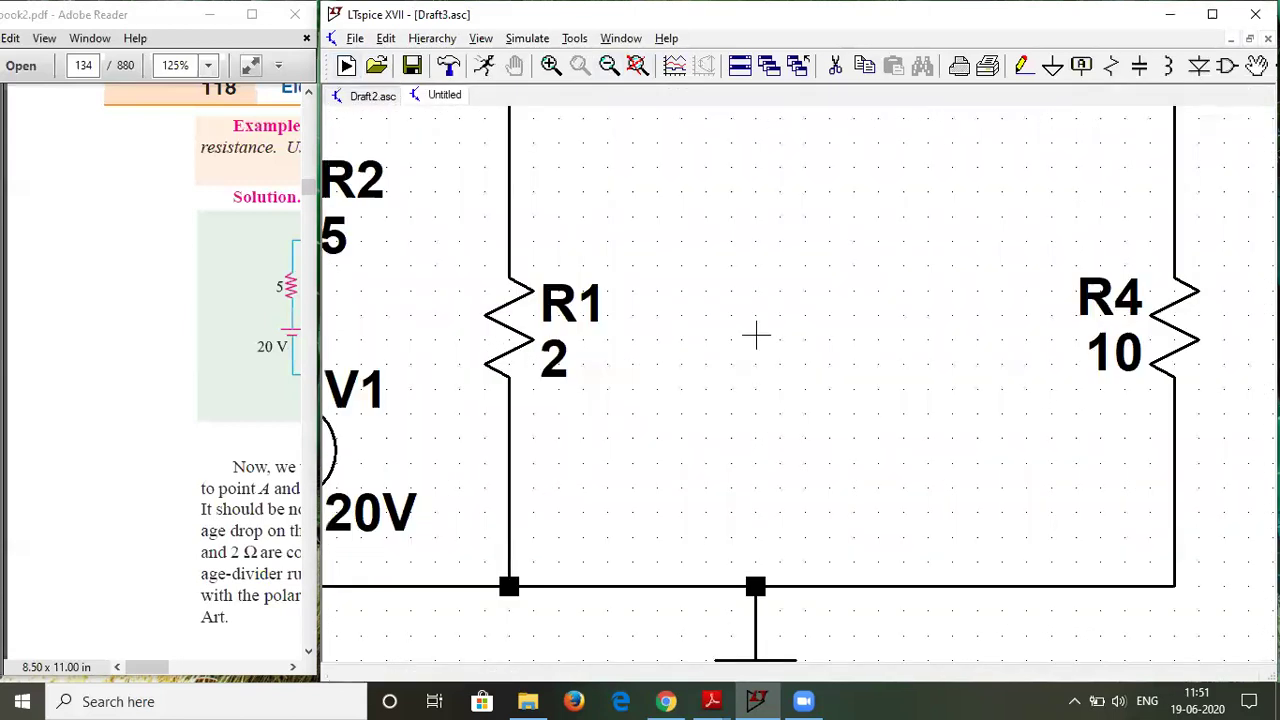
{"action": "left_click", "coordinate": [638, 66]}
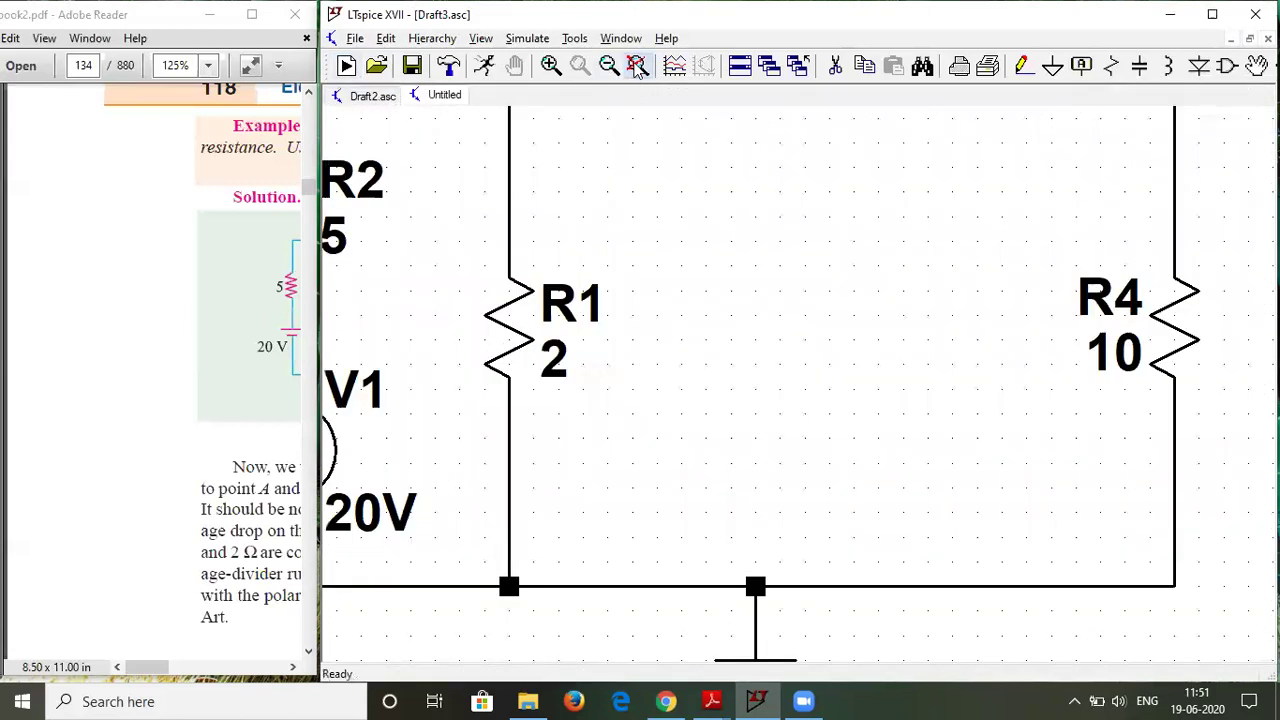
{"action": "left_click", "coordinate": [386, 100]}
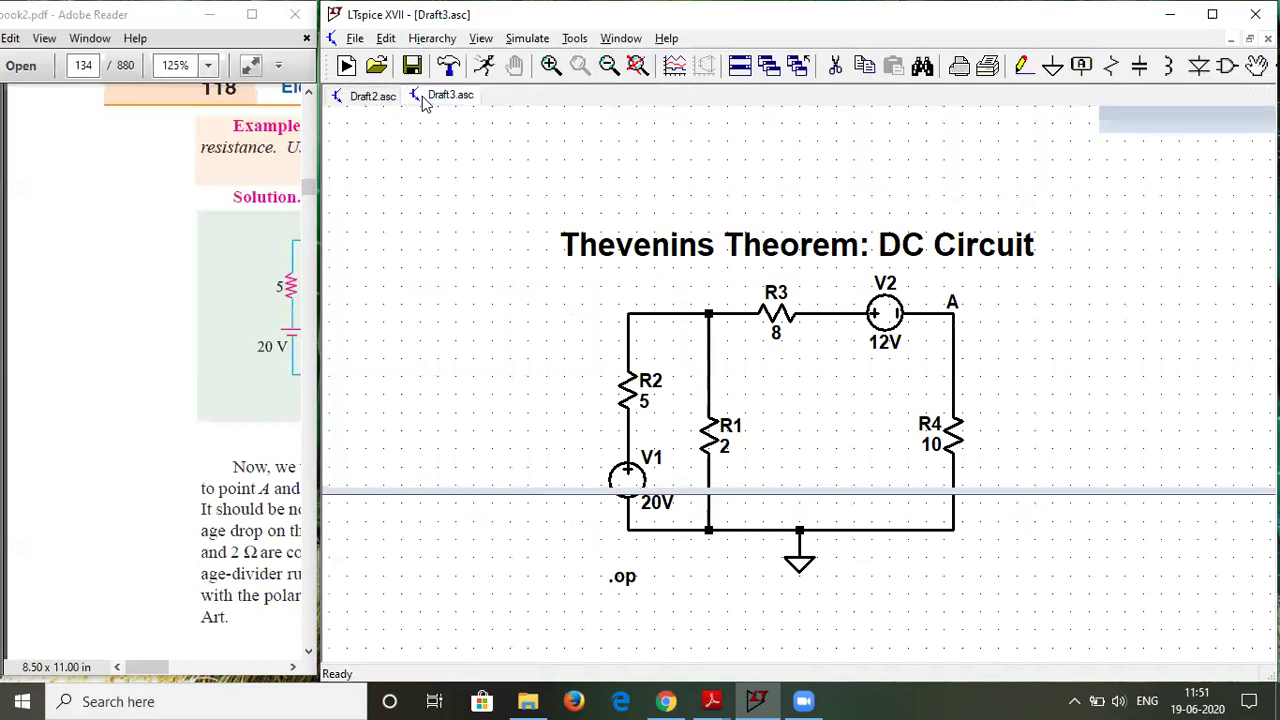
{"action": "left_click", "coordinate": [424, 100]}
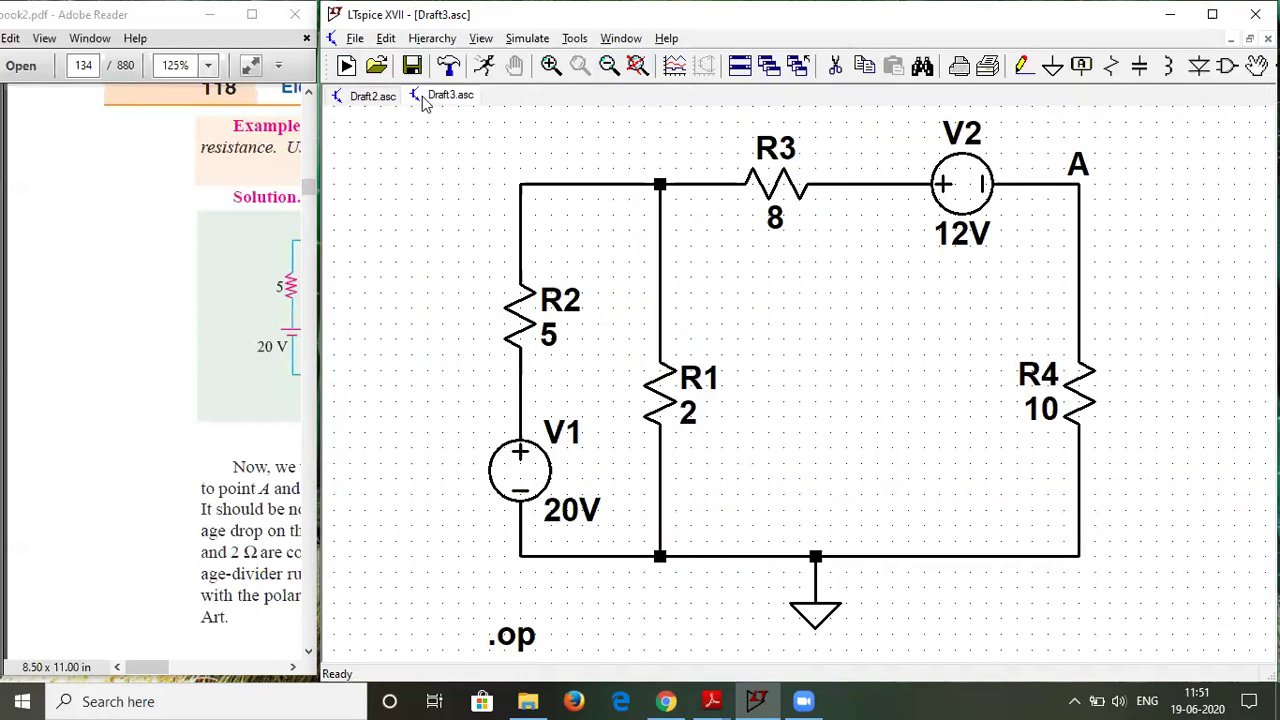
Step: Consult Fig. 2.135 (b) in Adobe Reader and delete the 10 ohm resistor R4 from the copied circuit in LTspice
{"action": "left_click", "coordinate": [166, 214]}
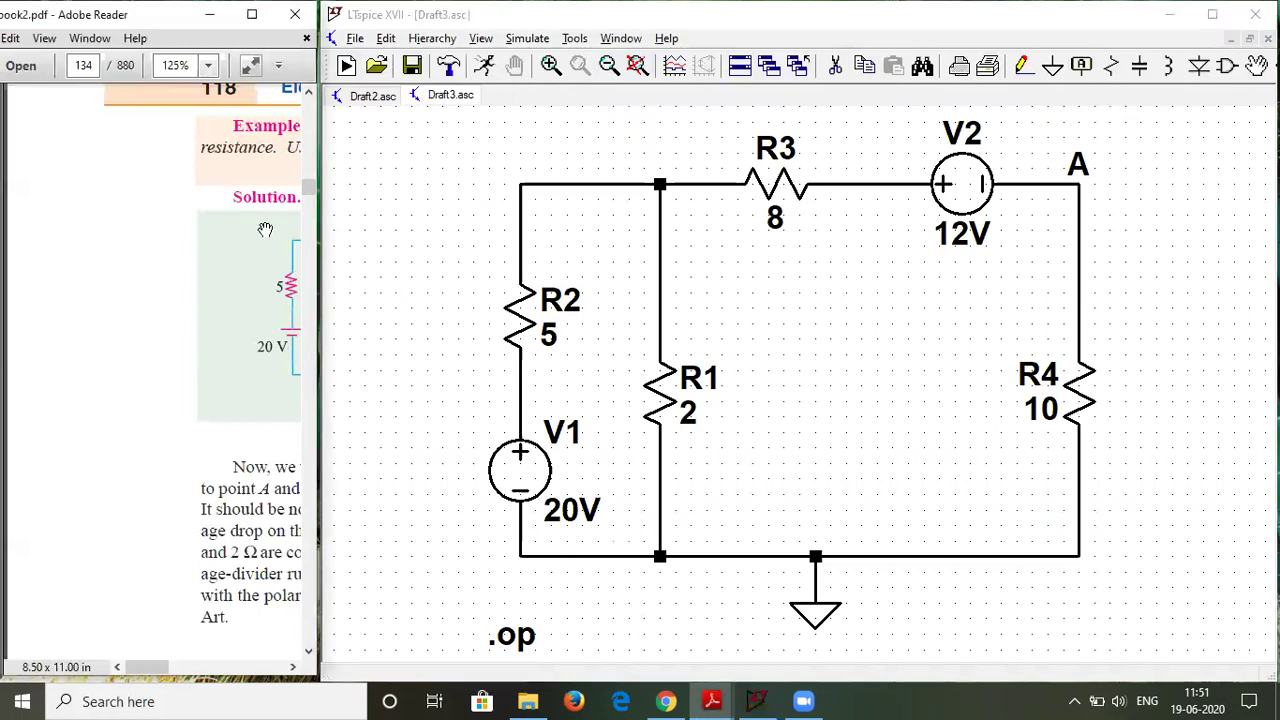
{"action": "left_click_drag", "start_coordinate": [256, 235], "coordinate": [14, 279]}
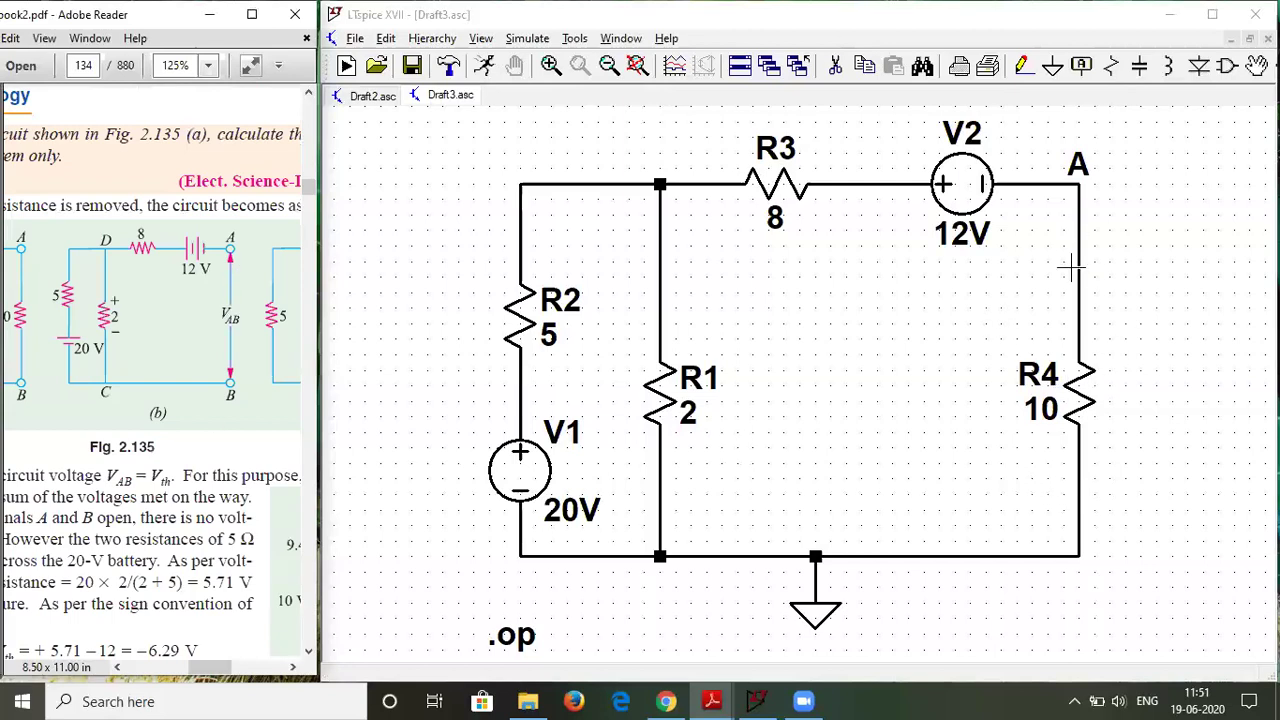
{"action": "left_click", "coordinate": [838, 70]}
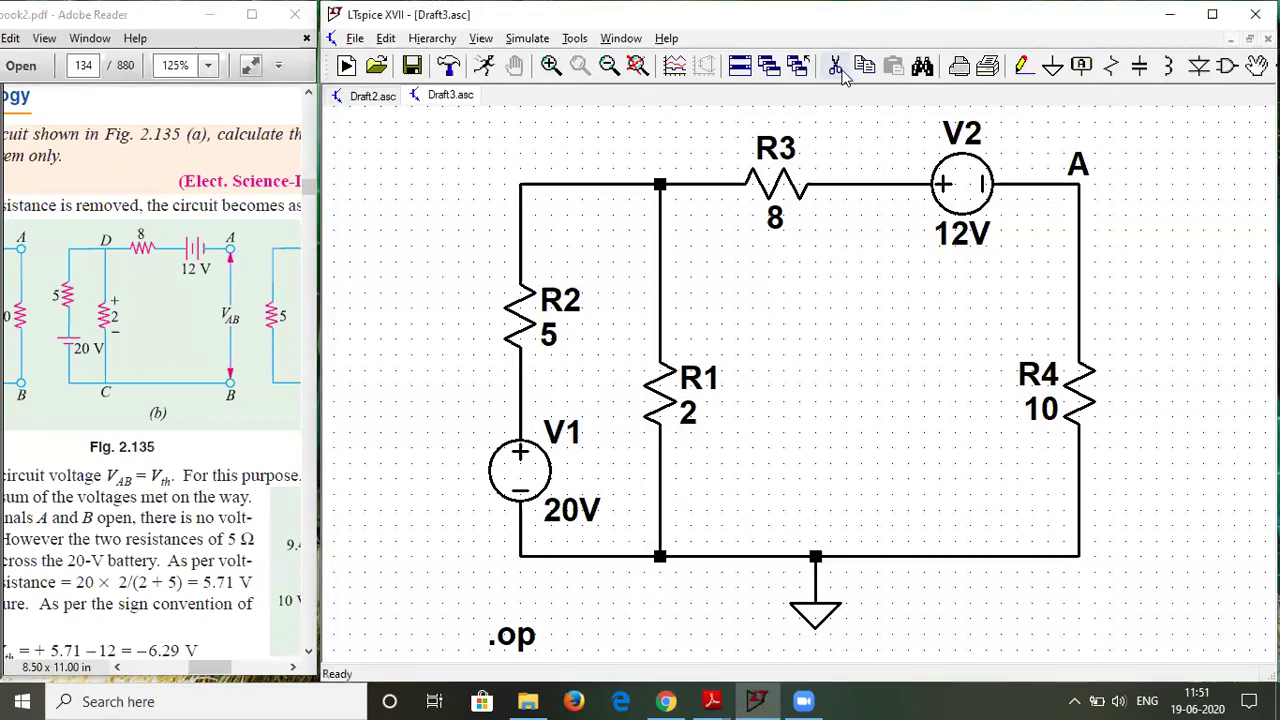
{"action": "left_click", "coordinate": [1080, 378]}
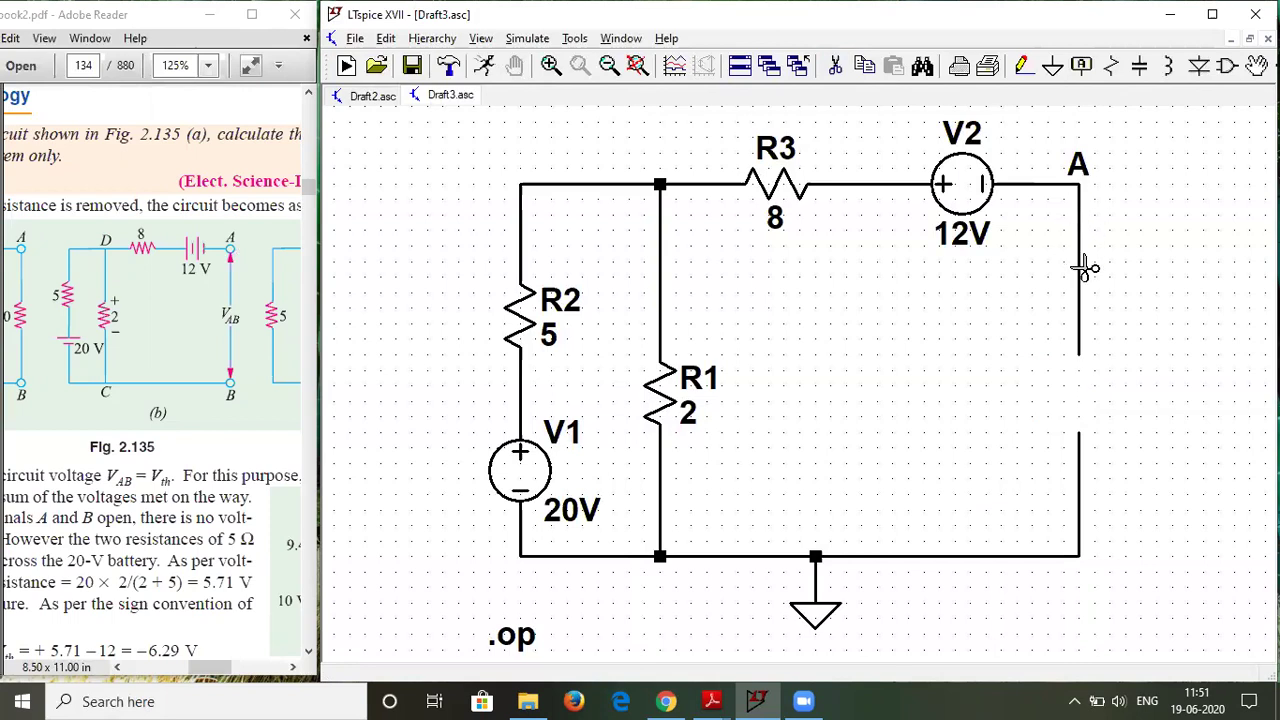
Step: Place the comment text "VAB" at the default font size in the open gap where R4 was
{"action": "right_click", "coordinate": [1196, 182]}
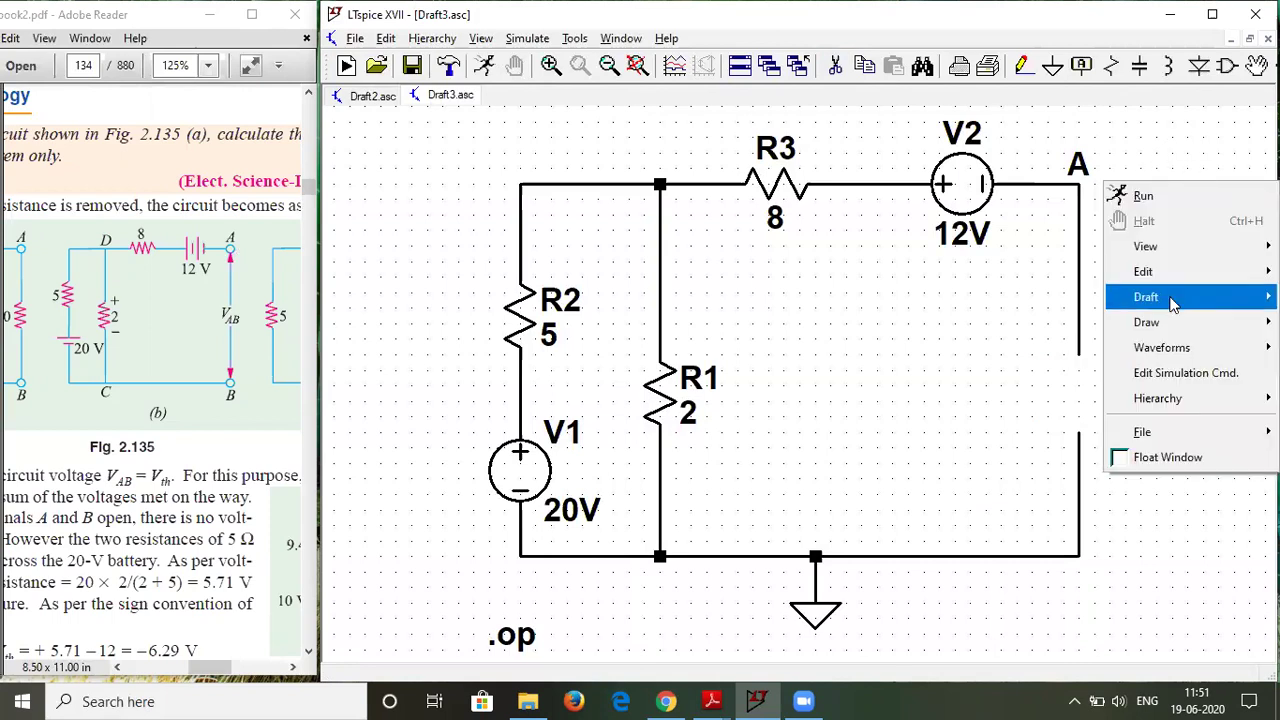
{"action": "mouse_move", "coordinate": [1172, 300]}
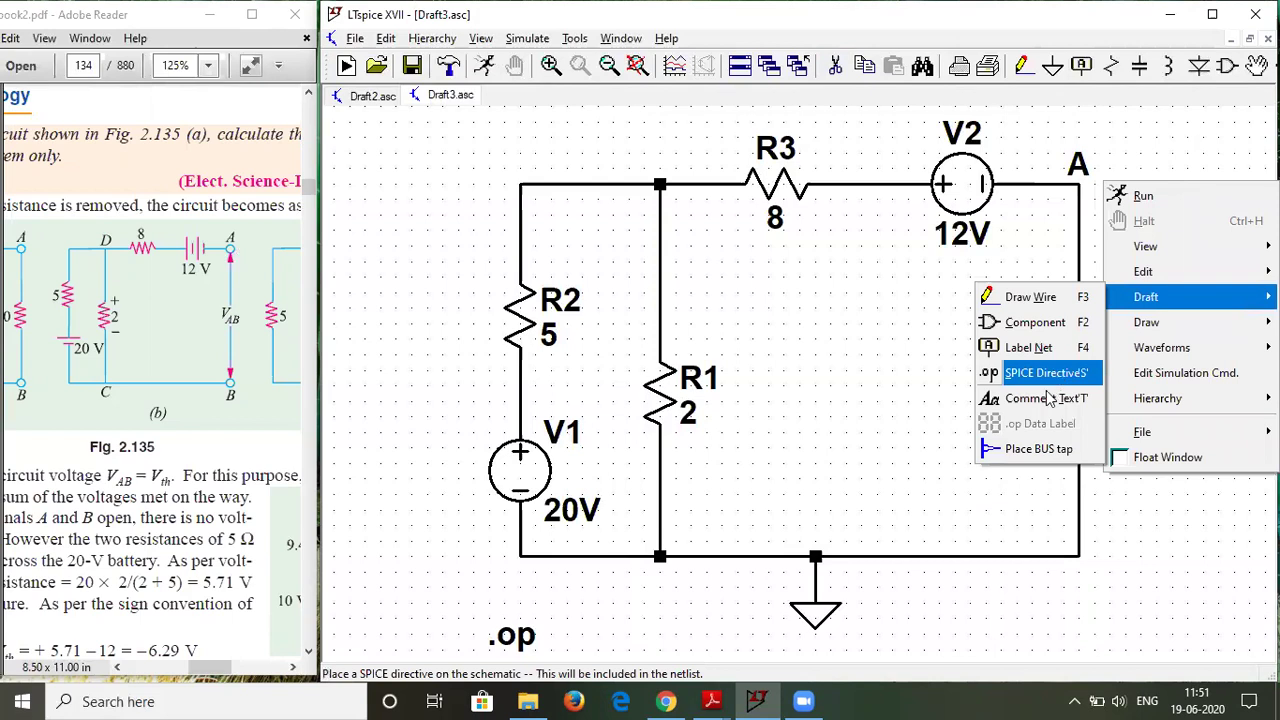
{"action": "left_click", "coordinate": [1050, 398]}
{"action": "type", "text": "VAB"}
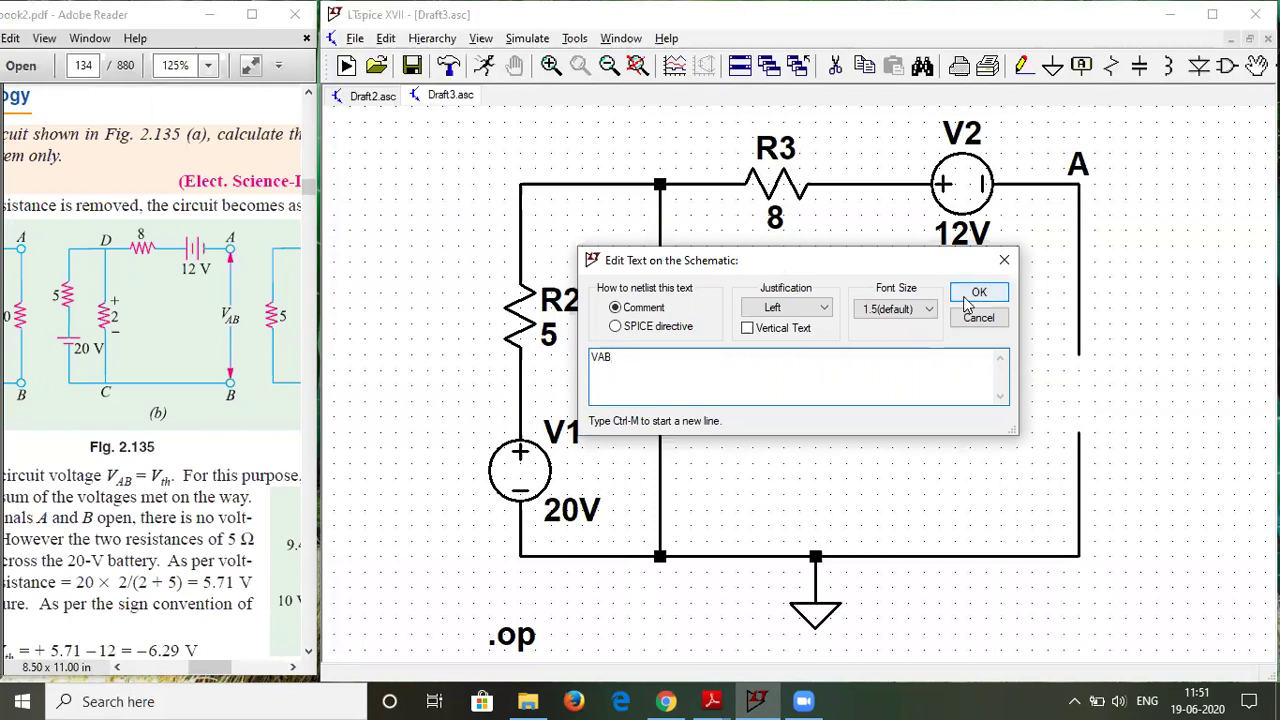
{"action": "left_click", "coordinate": [933, 310]}
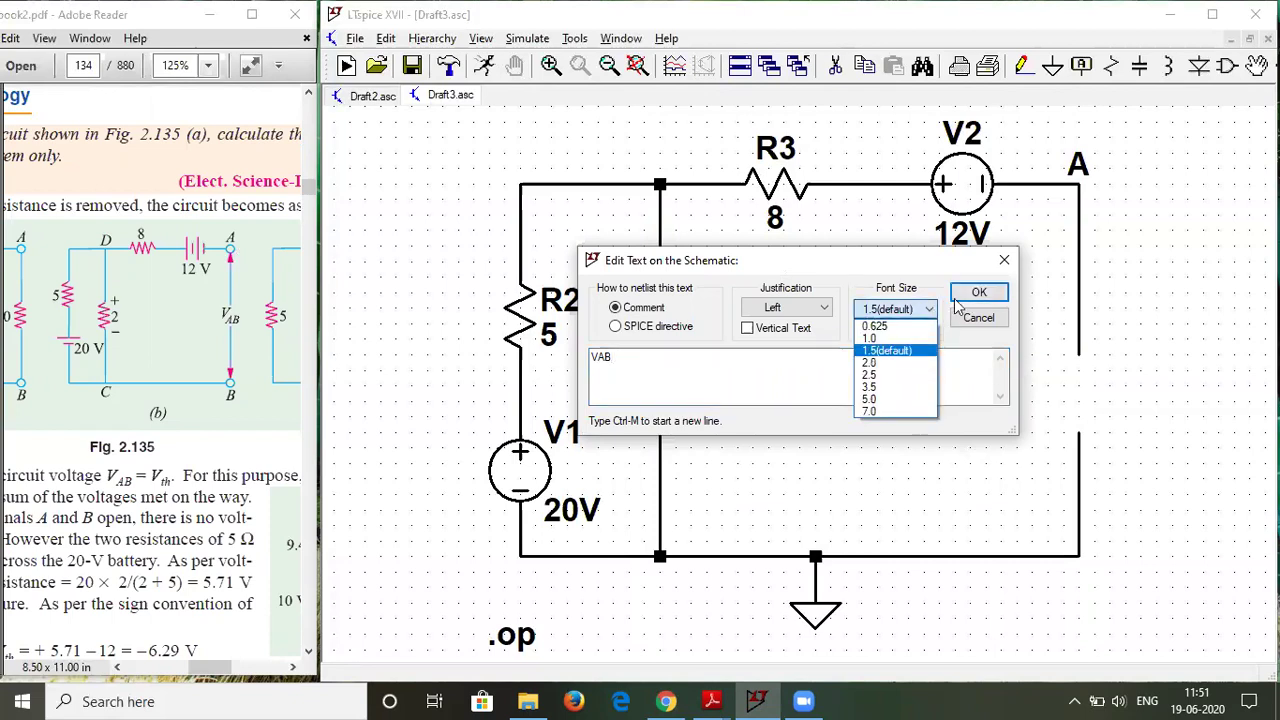
{"action": "left_click", "coordinate": [962, 300]}
{"action": "left_click", "coordinate": [975, 295]}
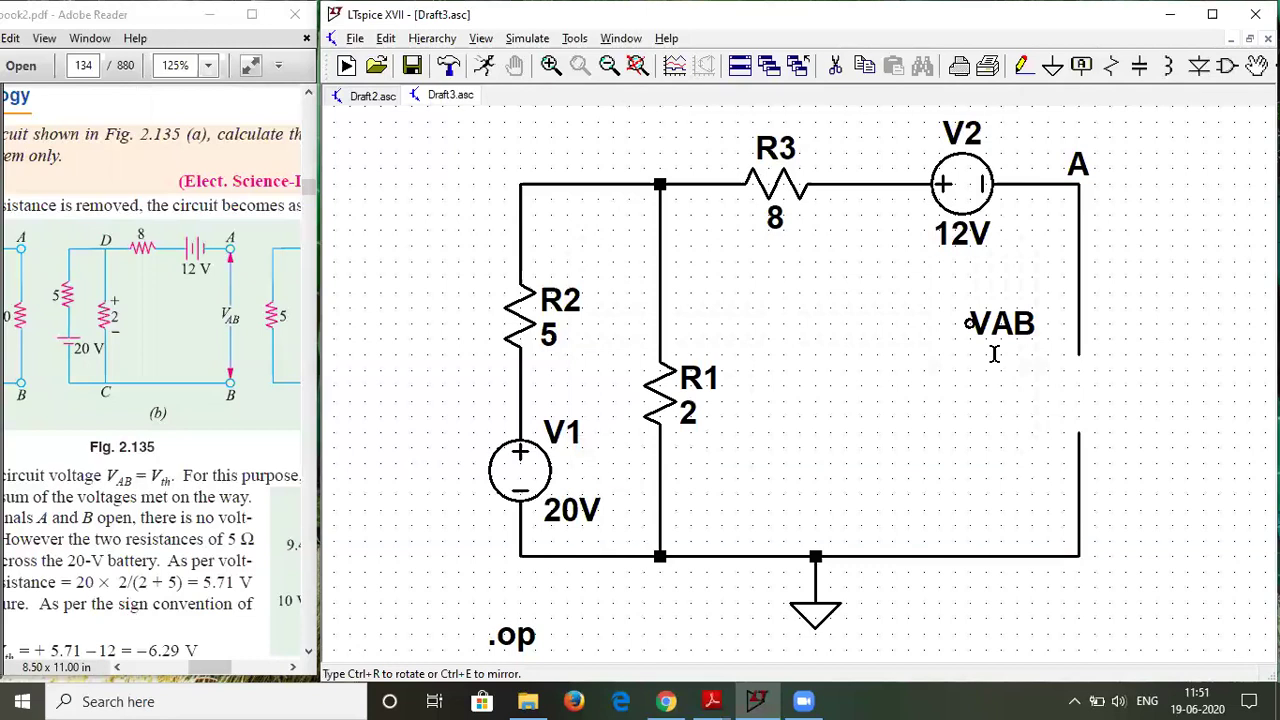
{"action": "left_click", "coordinate": [1058, 386]}
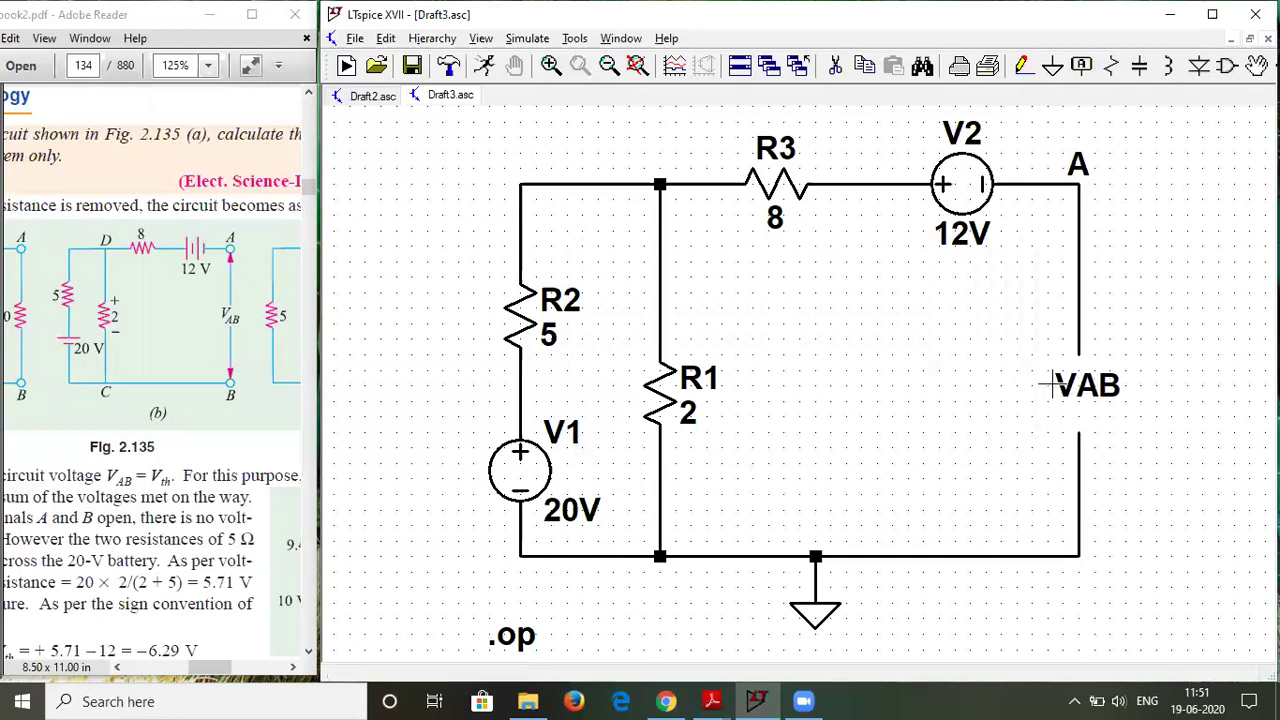
Step: Label the ground net B at the lower corner of the open branch, opposite node A
{"action": "right_click", "coordinate": [1077, 551]}
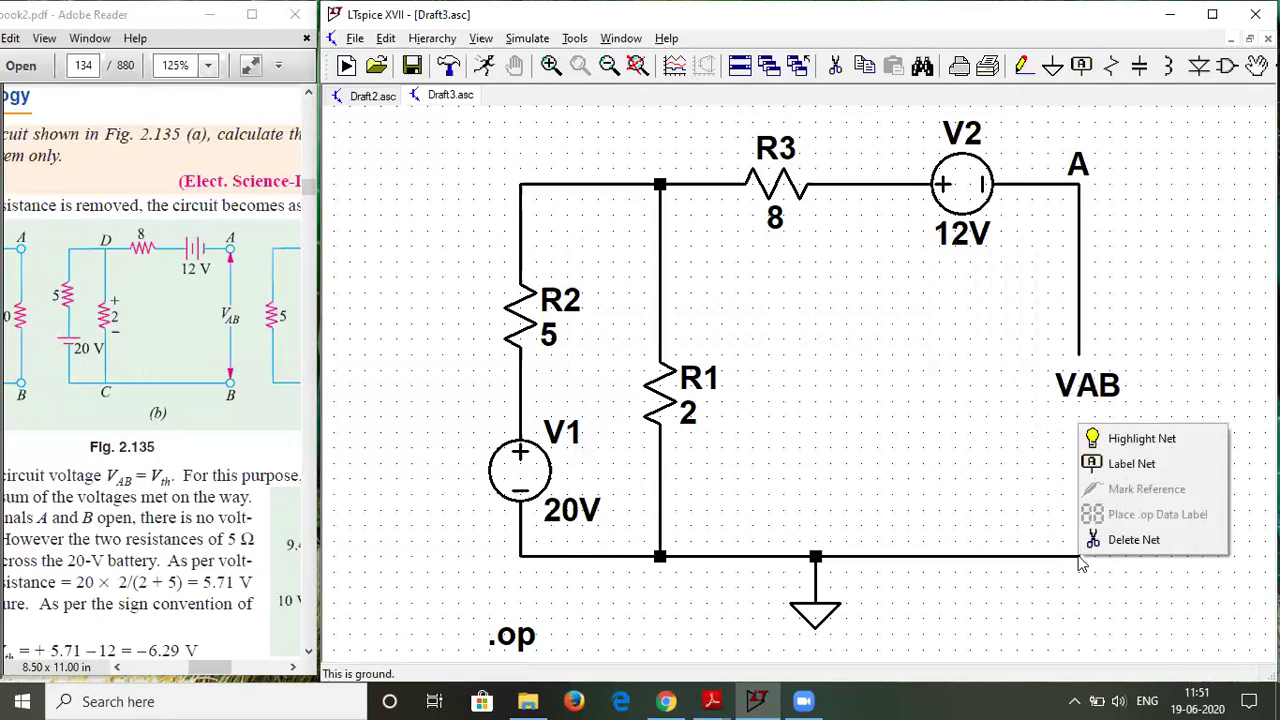
{"action": "left_click", "coordinate": [1131, 463]}
{"action": "type", "text": "B"}
{"action": "left_click", "coordinate": [838, 418]}
{"action": "left_click", "coordinate": [1078, 556]}
{"action": "key", "text": "Escape"}
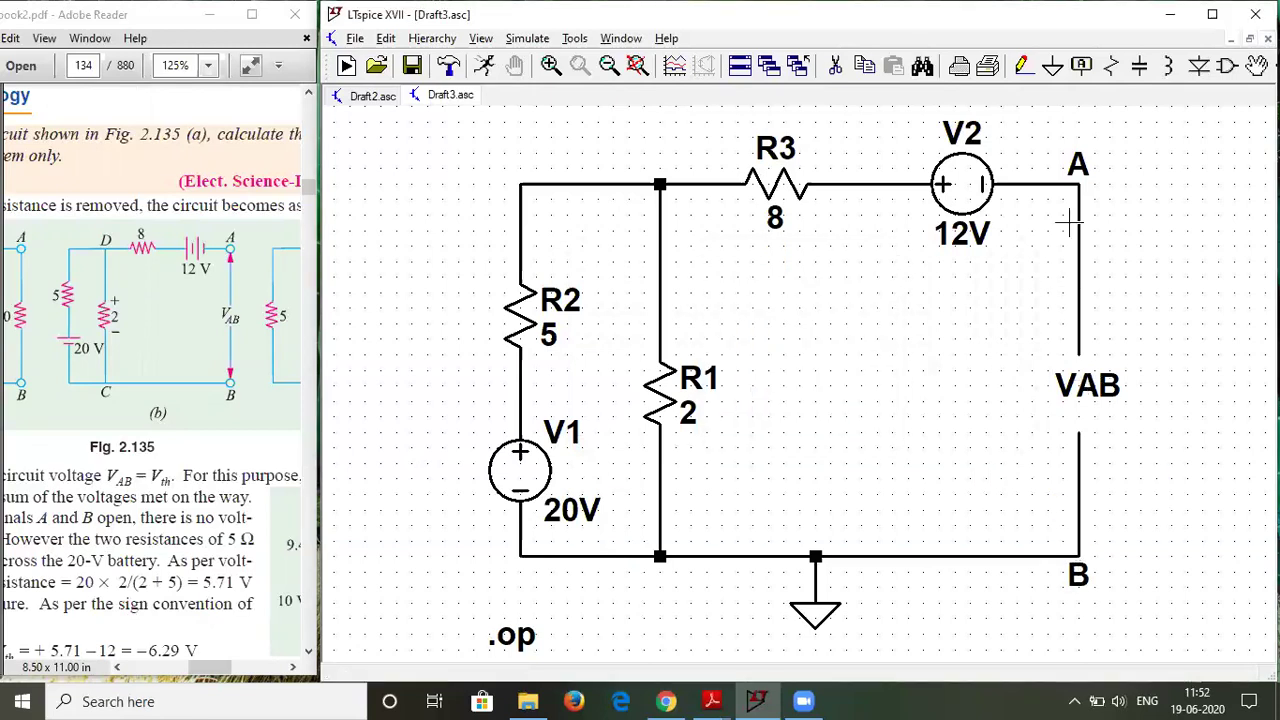